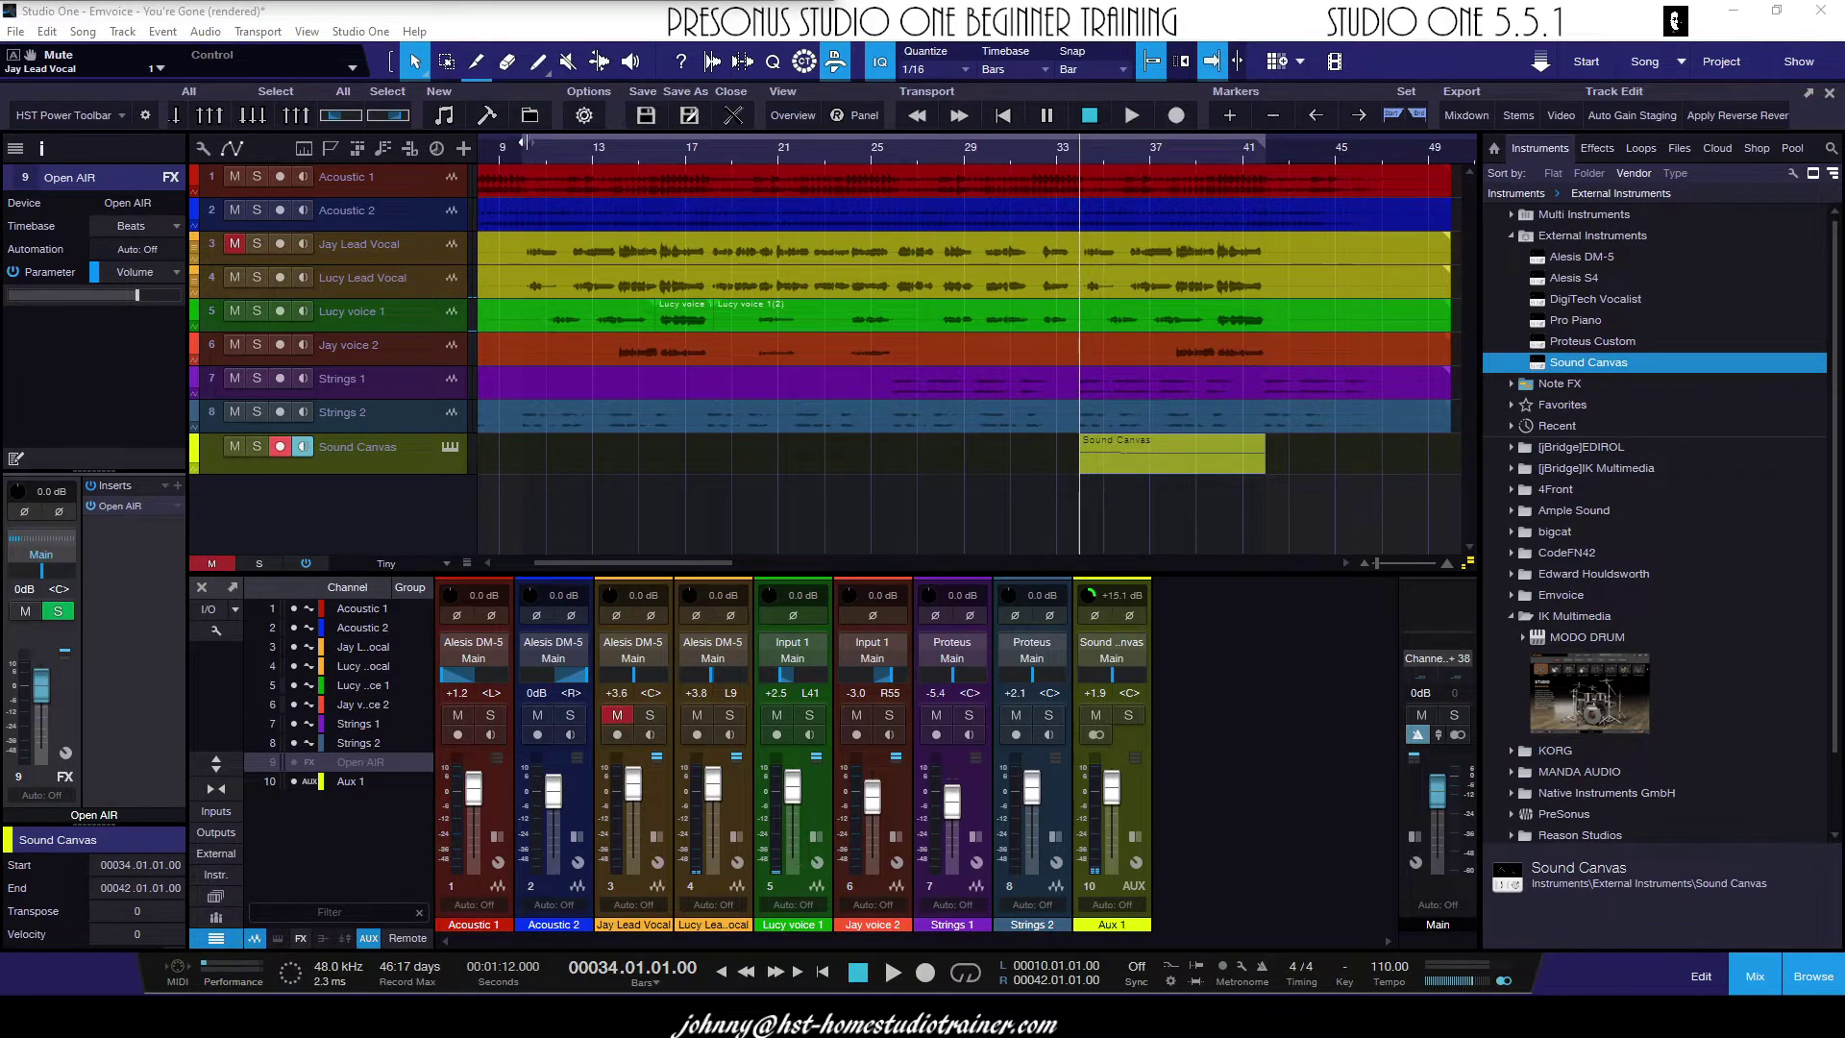
Zoom out to show the whole song, then drag a loop range from bar 2 to bar 50
scroll(615, 565, "left", 1)
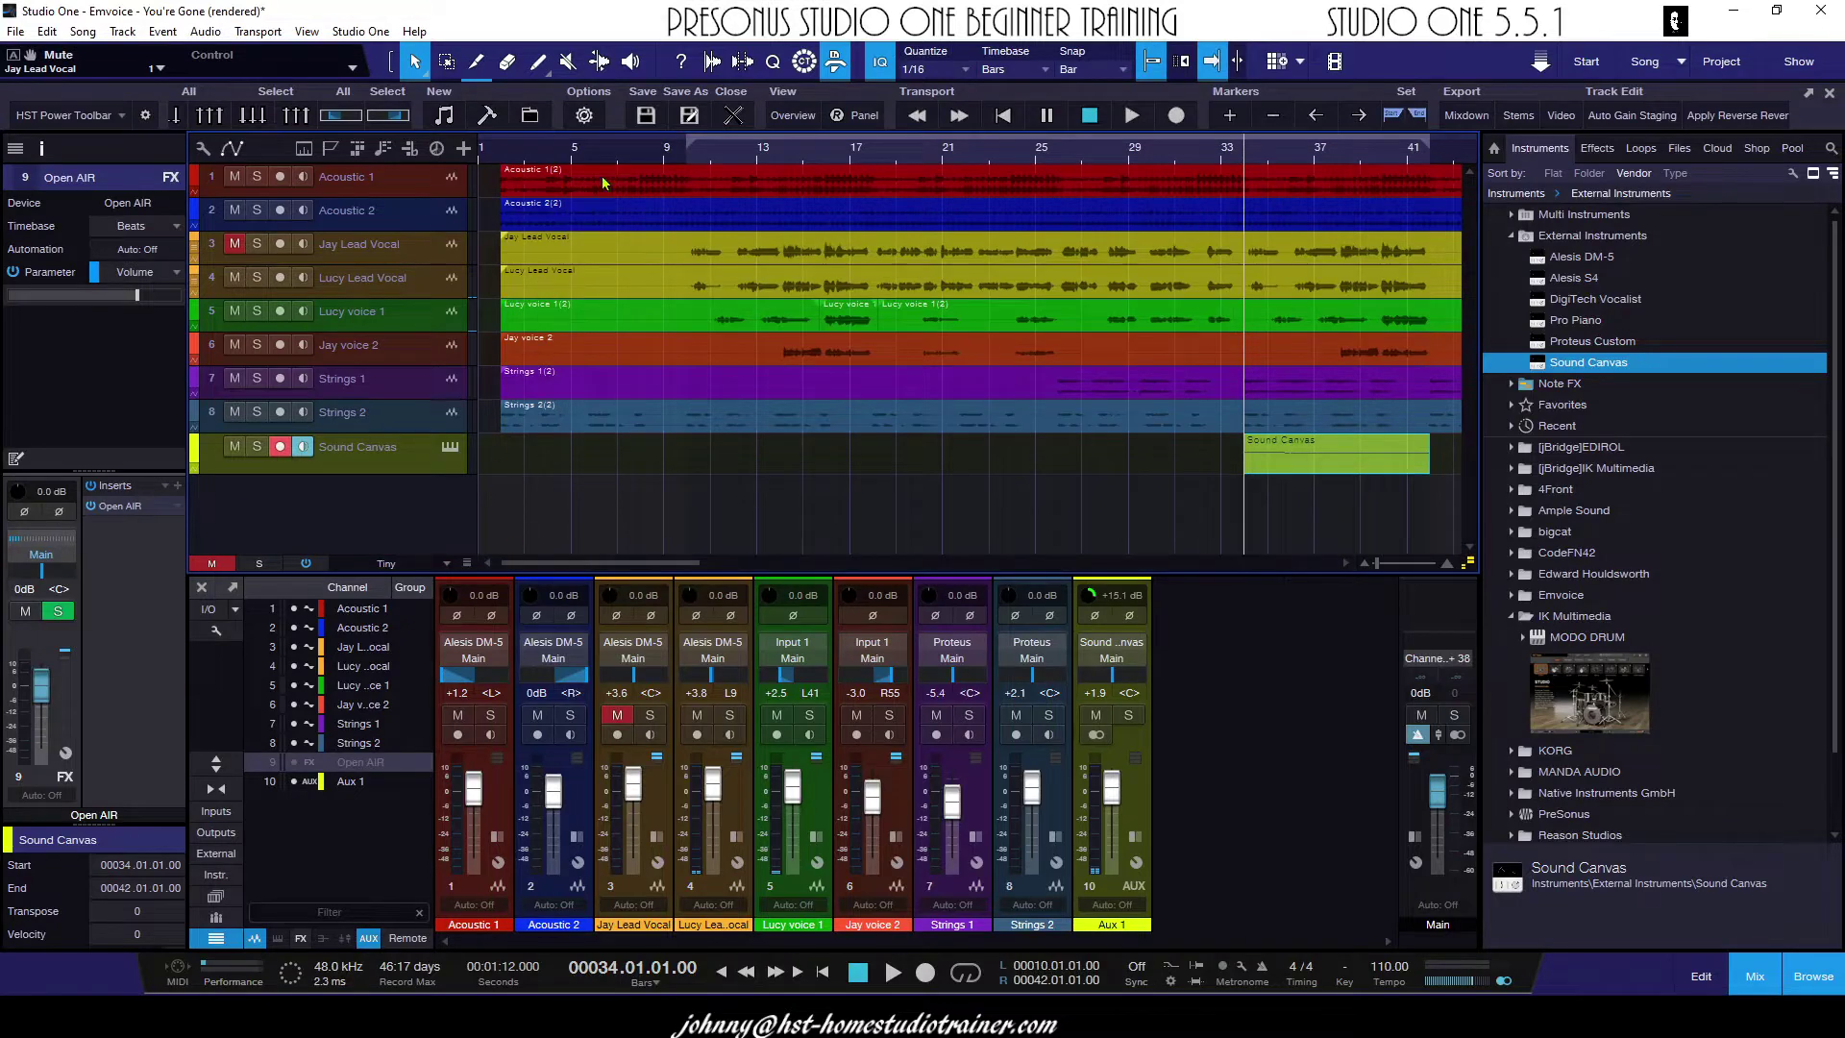
left_click_drag(620, 153, 637, 153)
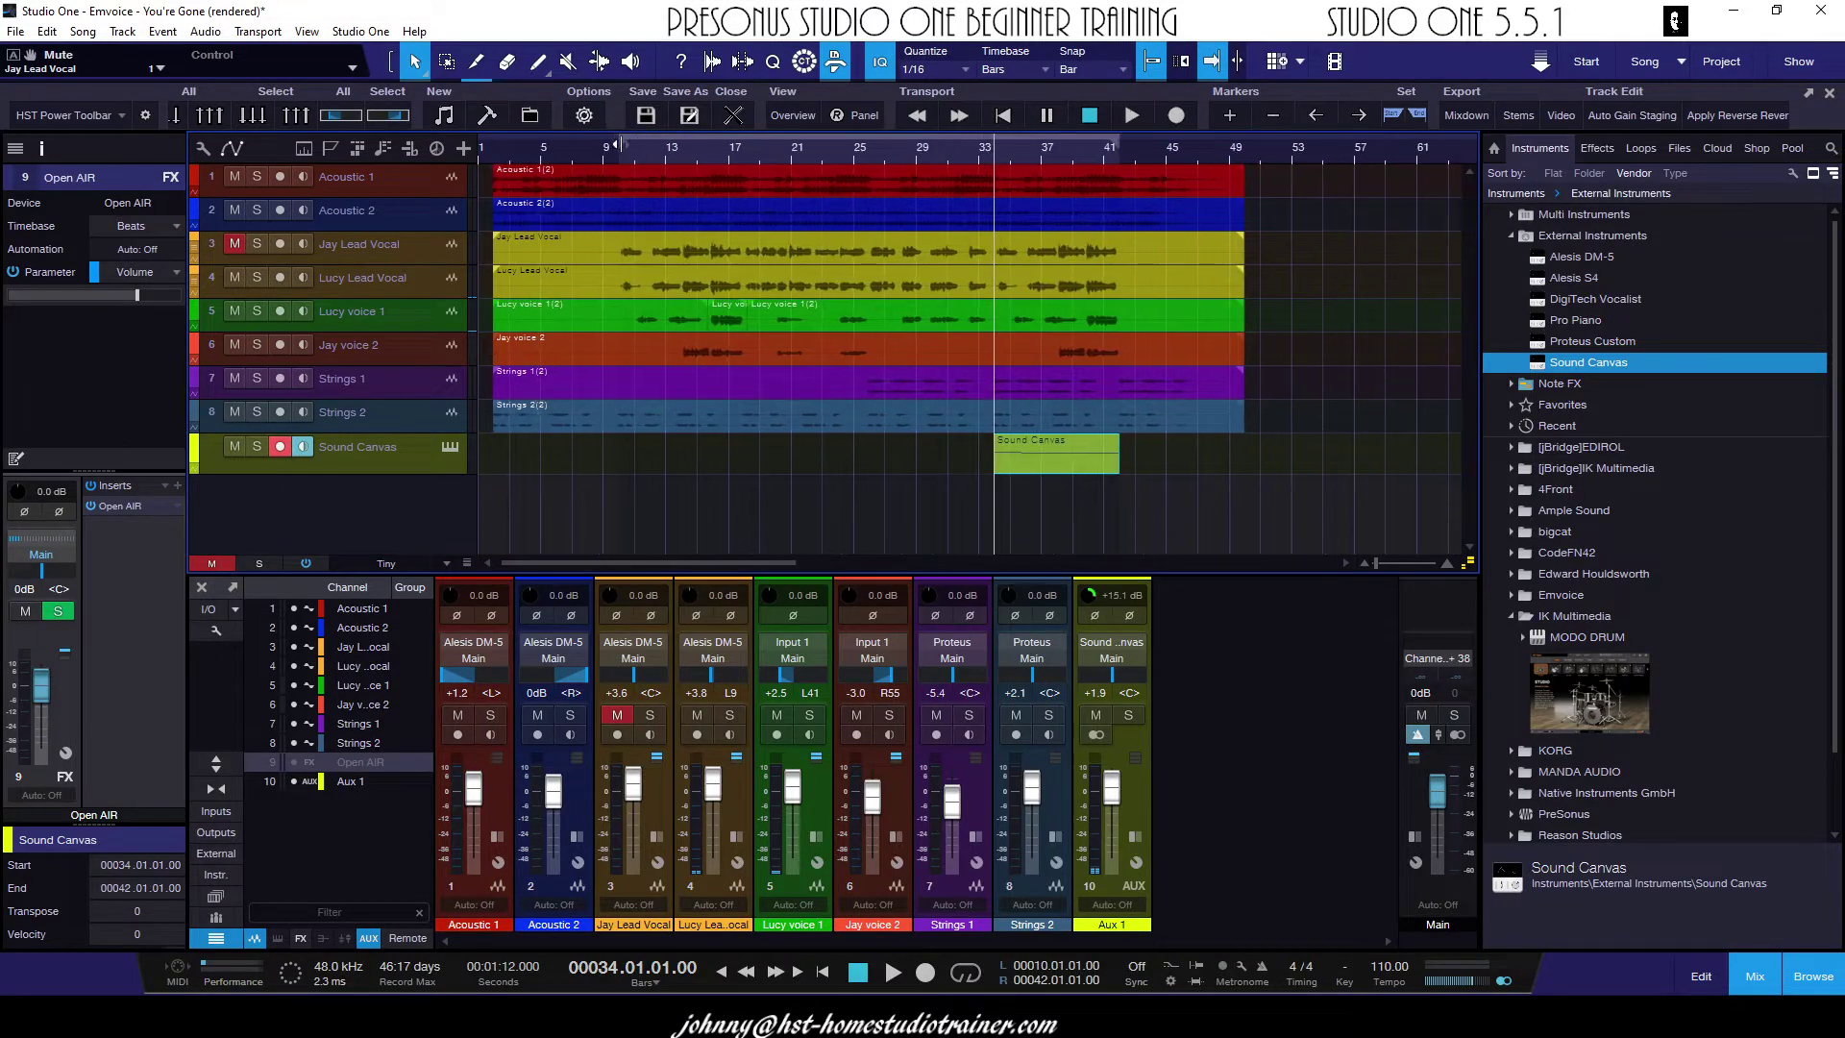
left_click_drag(488, 166, 1250, 175)
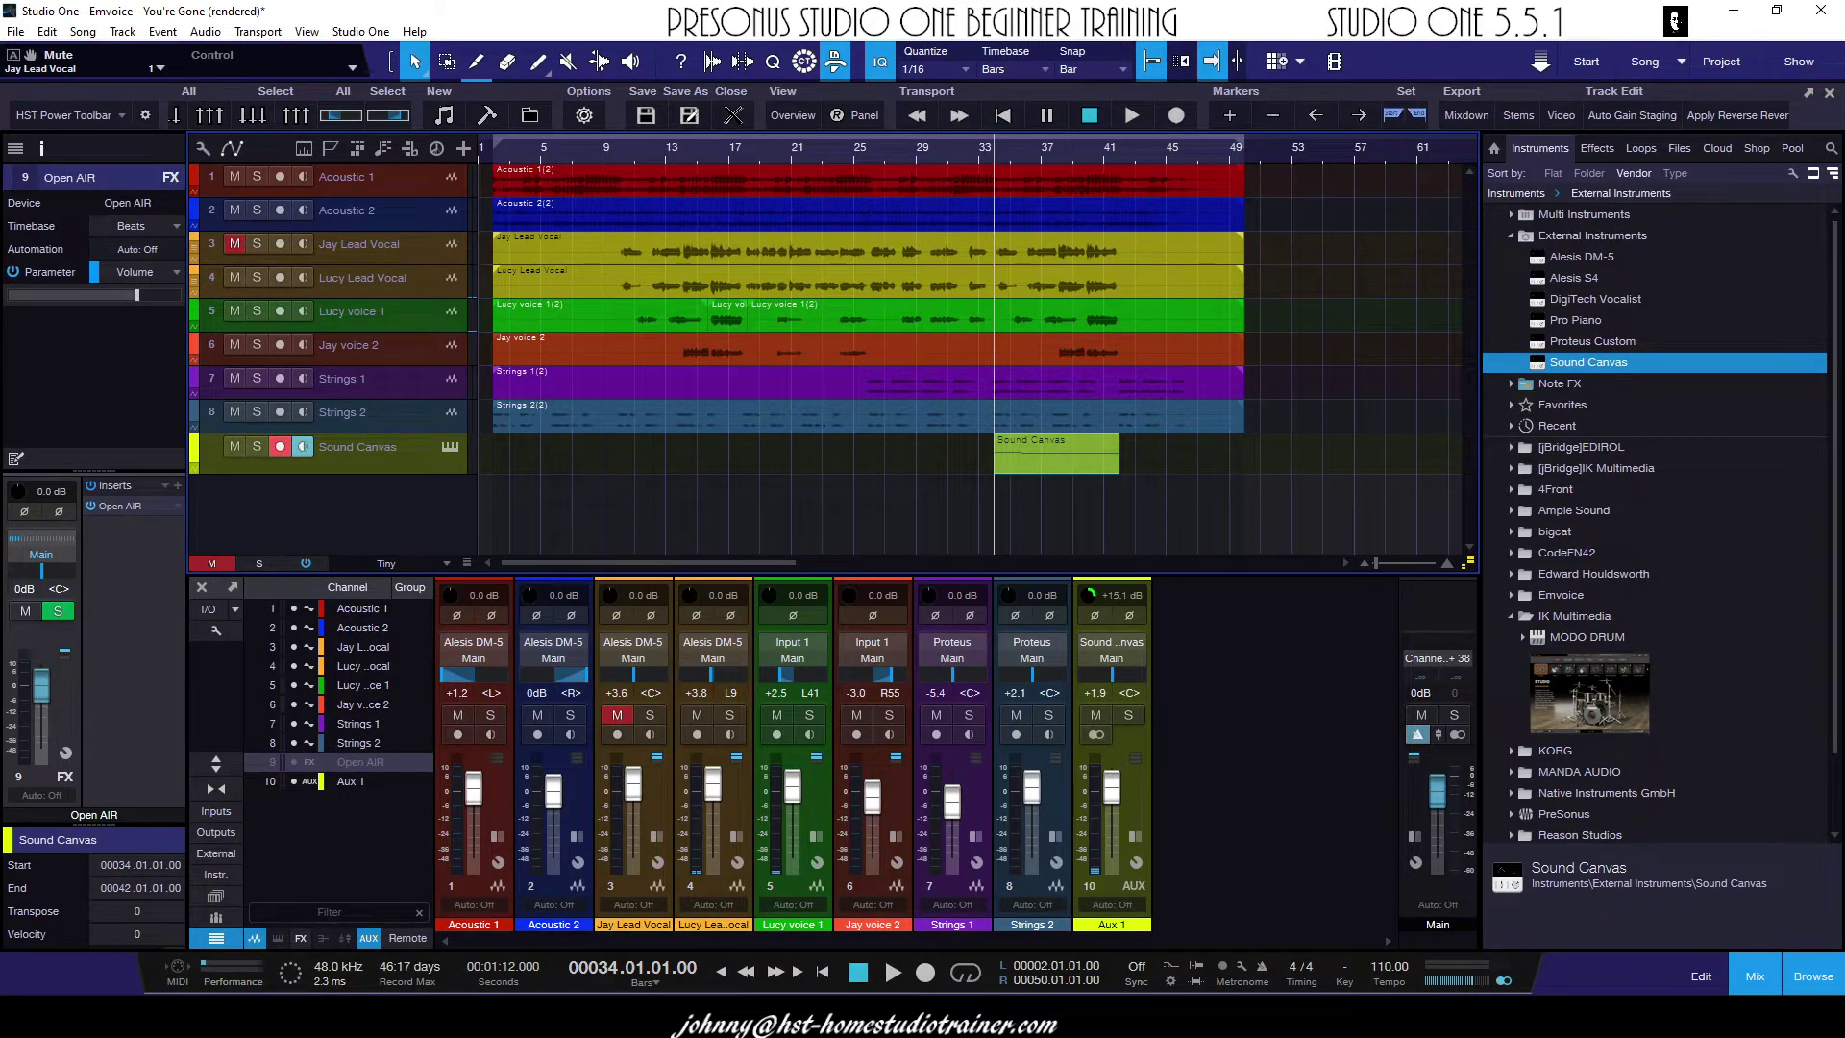
left_click(81, 31)
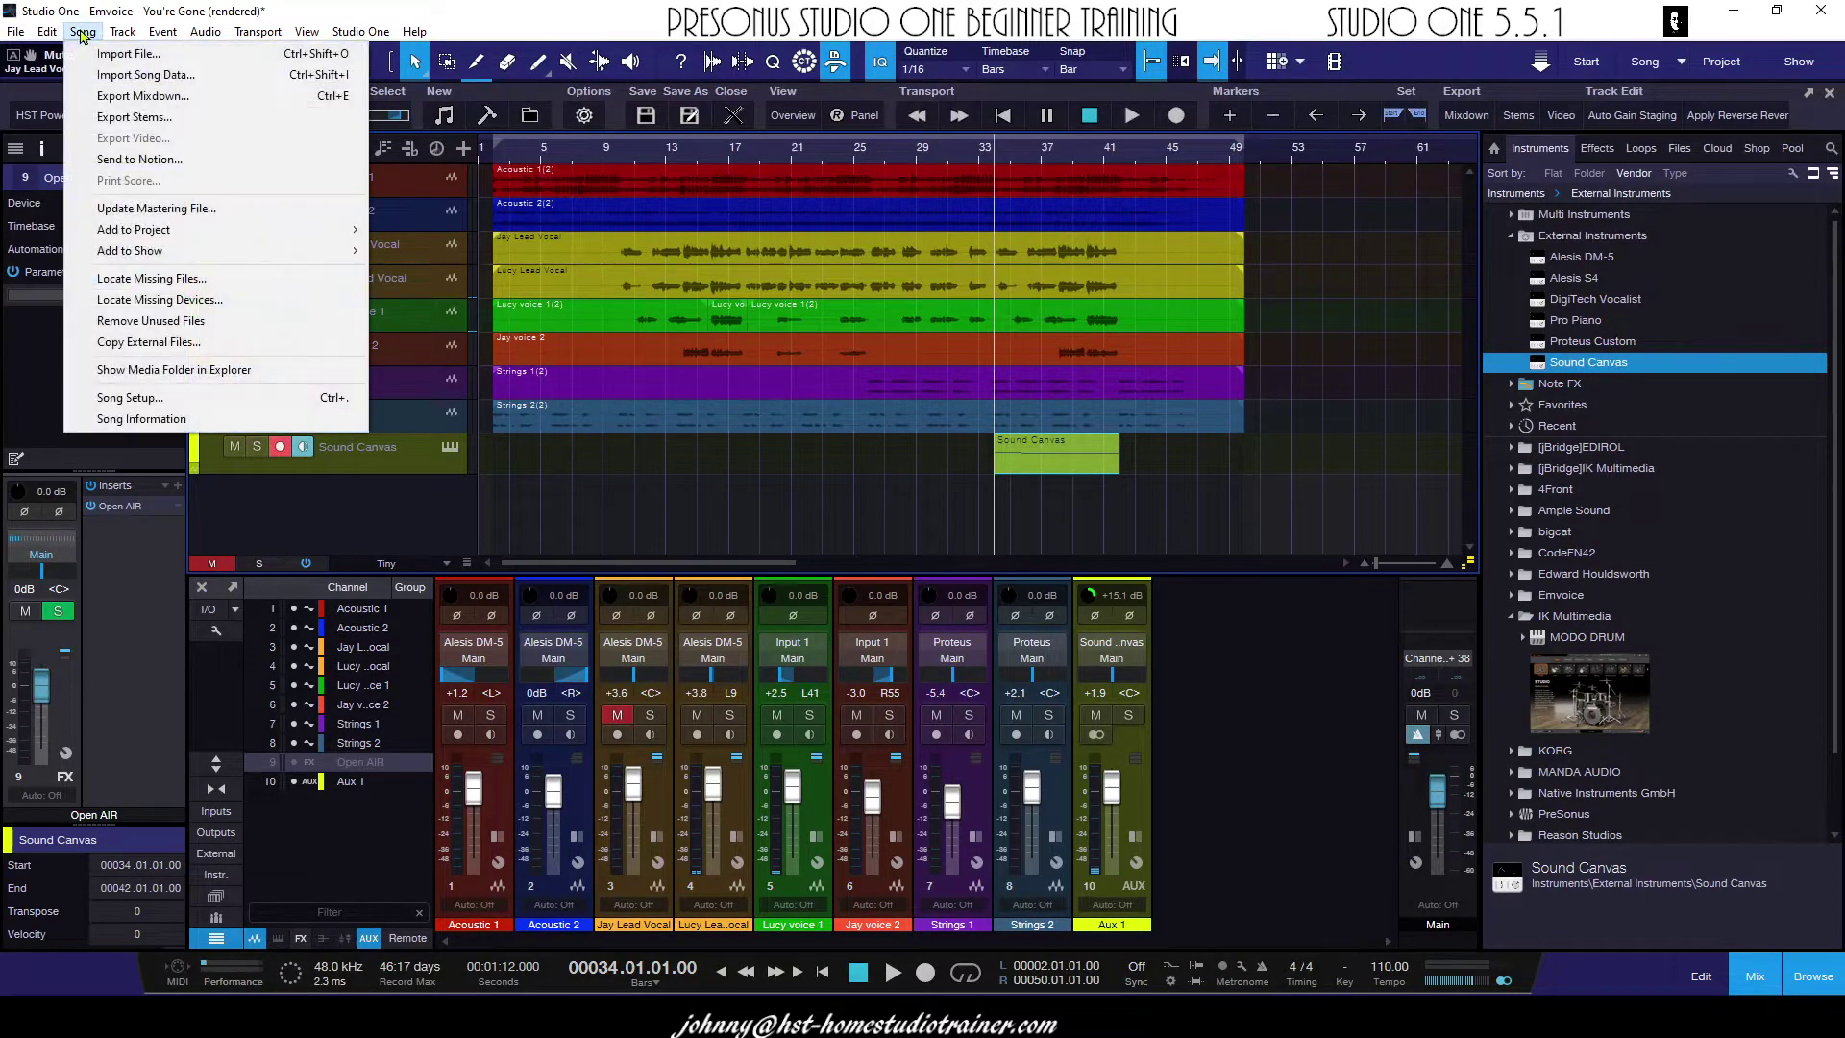
left_click(160, 98)
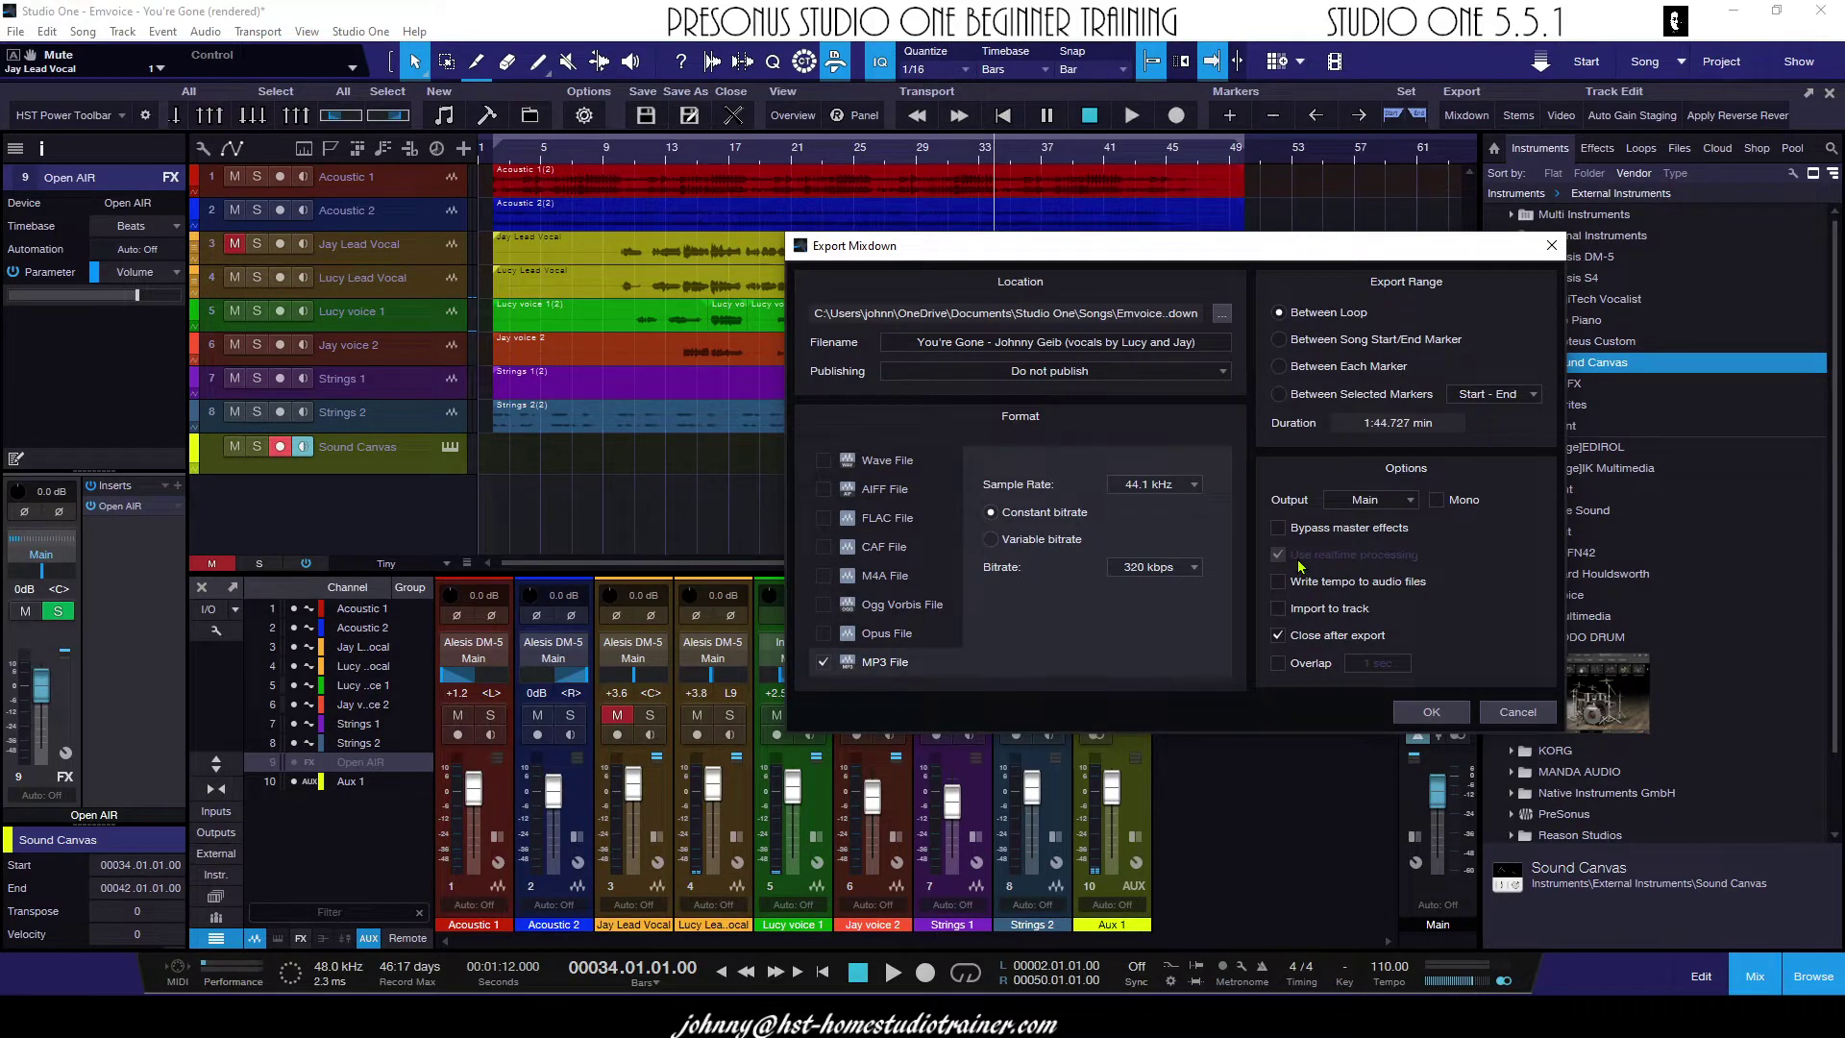
left_click_drag(1298, 248, 1193, 507)
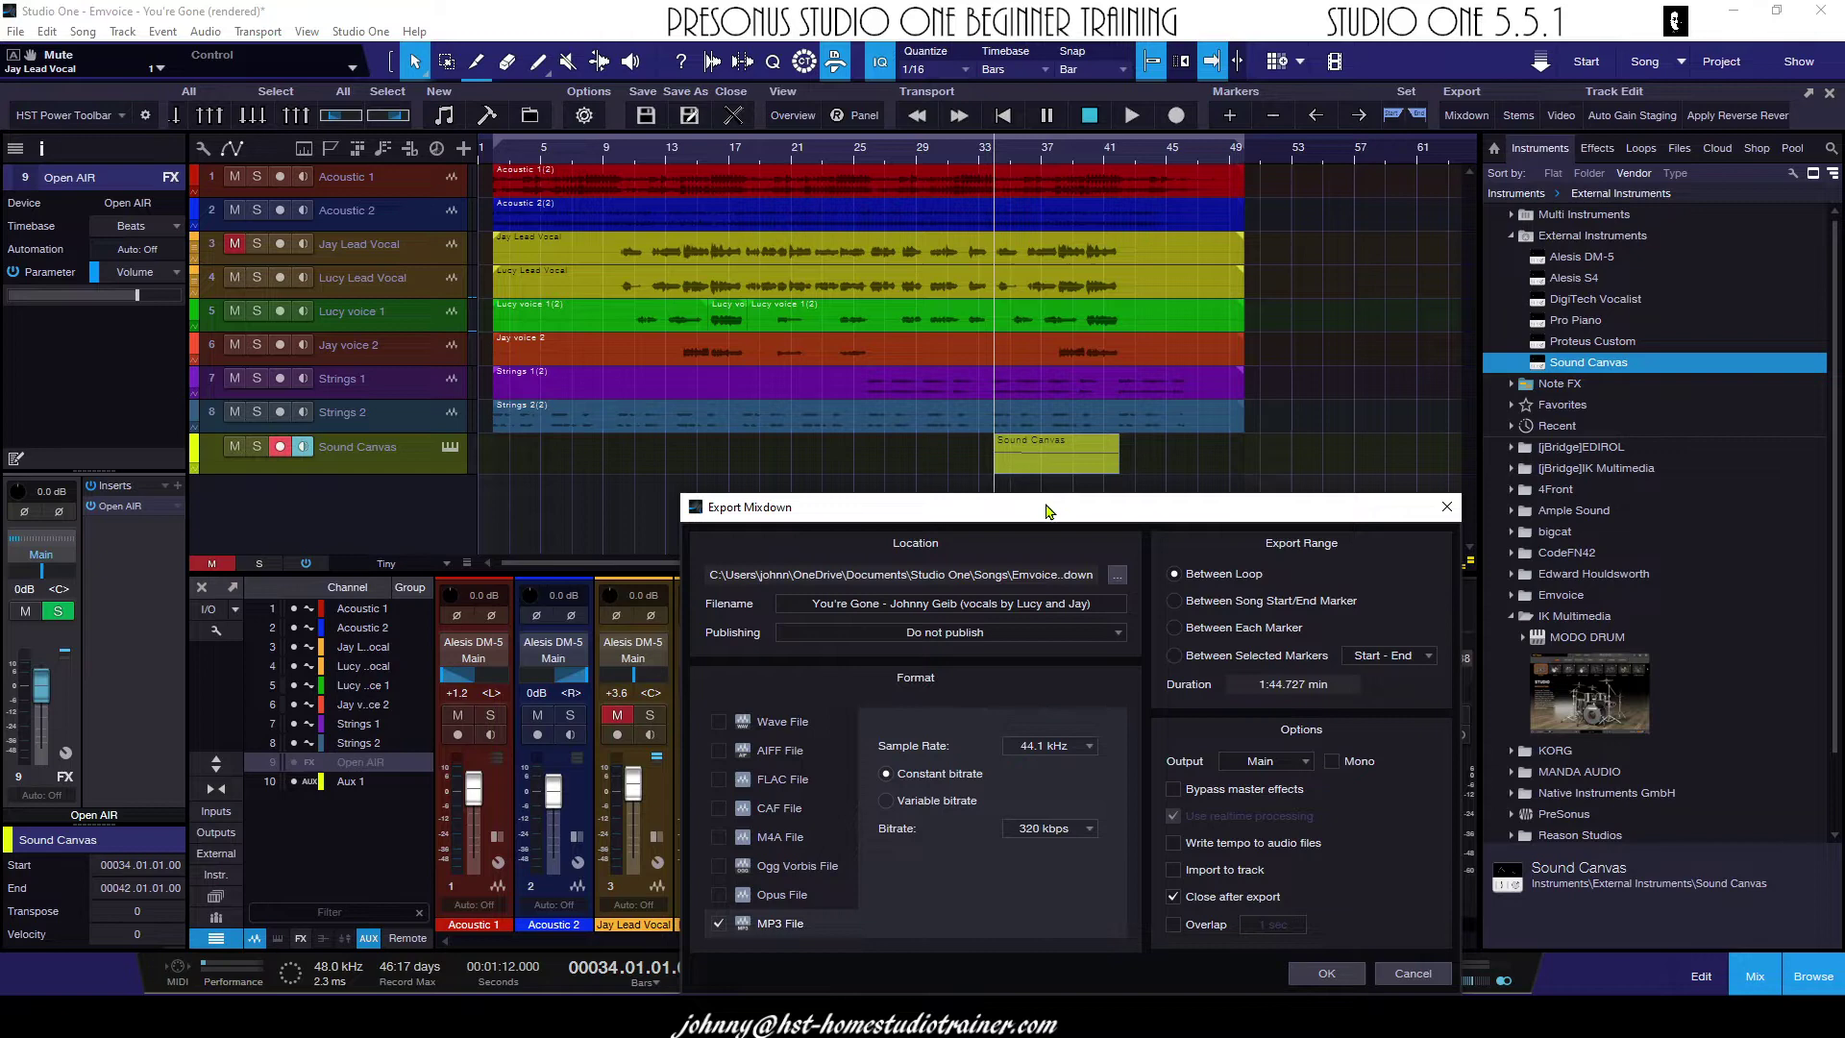
left_click_drag(1022, 513, 1113, 283)
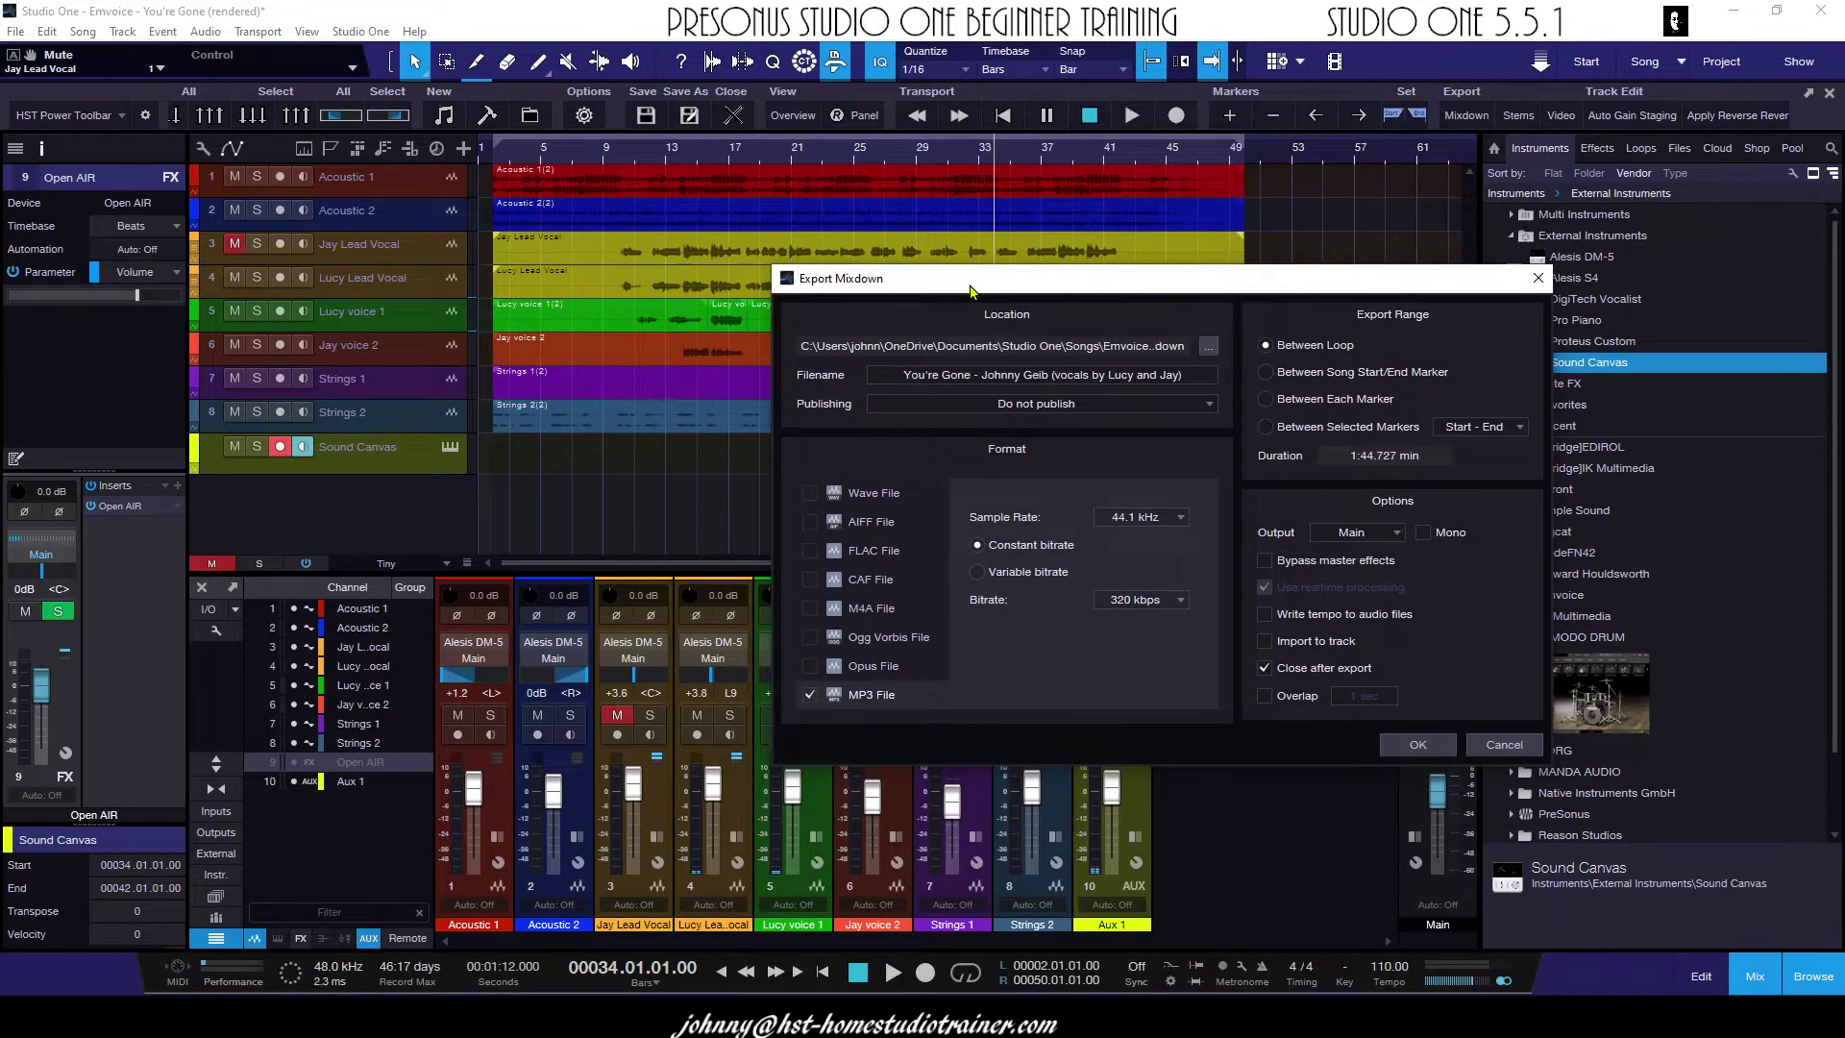
left_click_drag(973, 287, 969, 497)
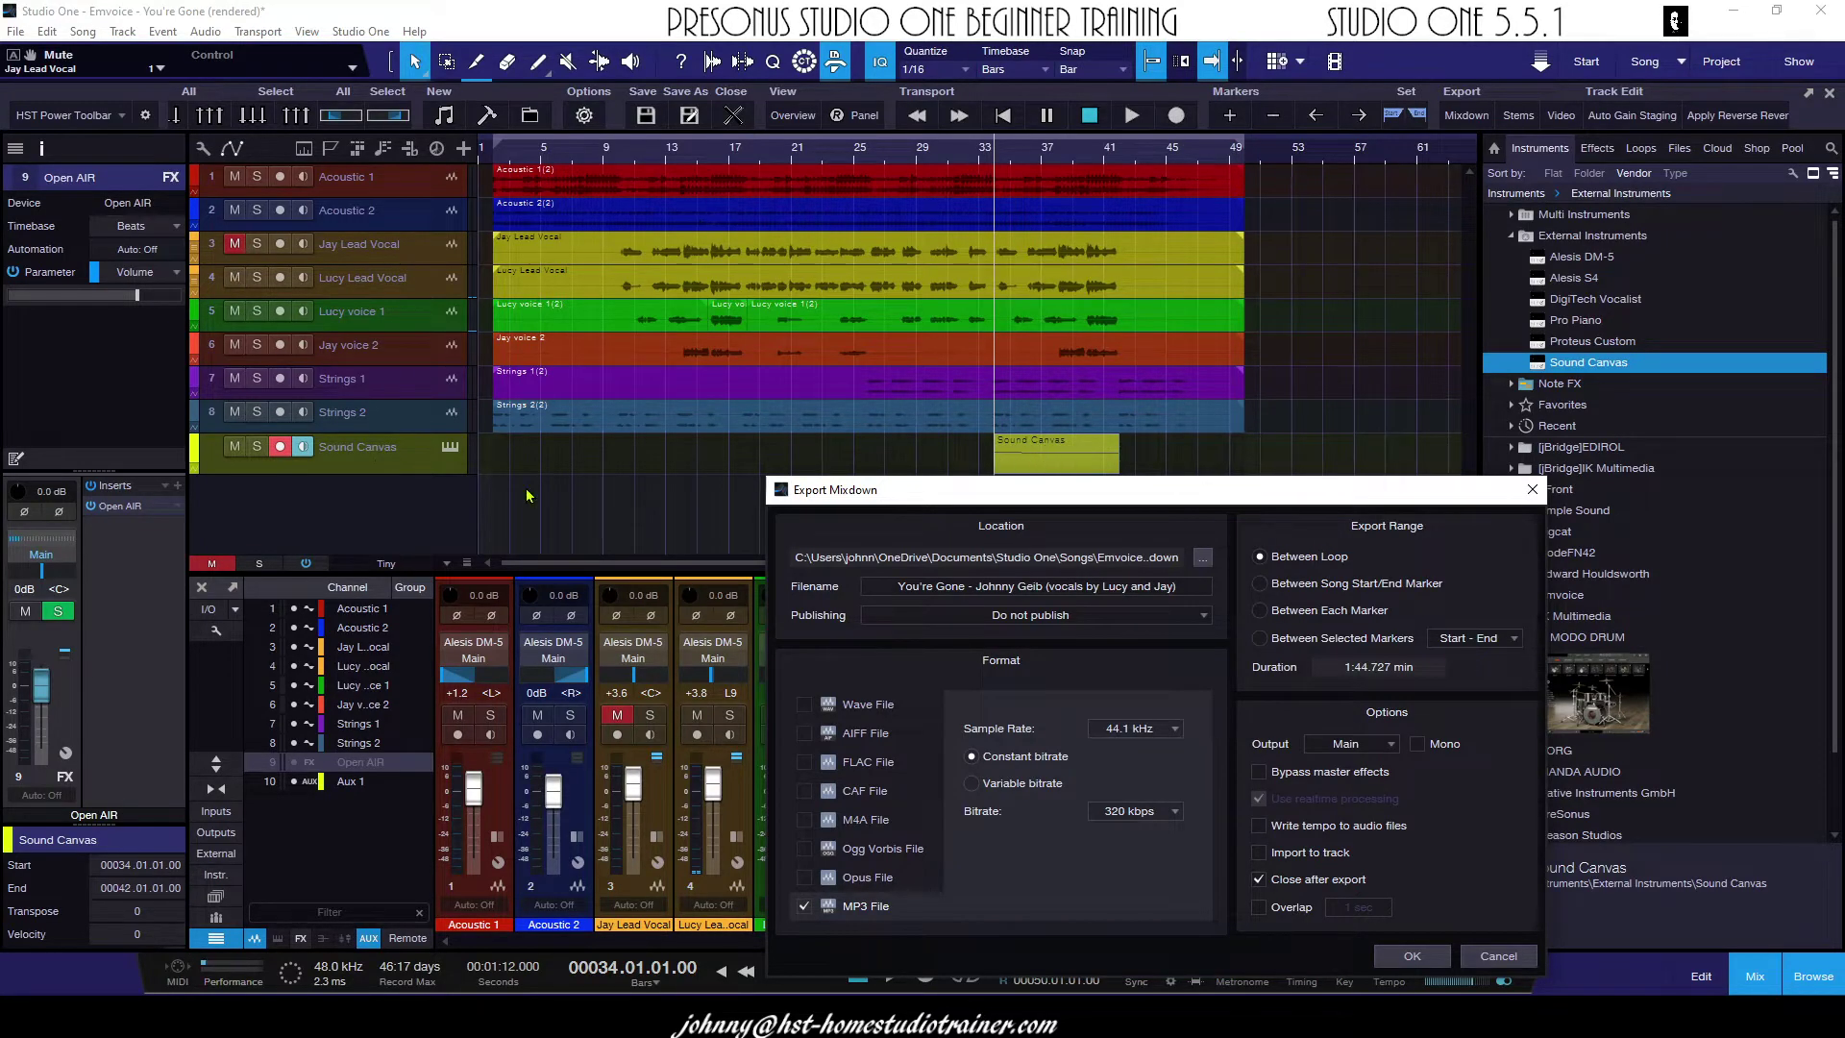
left_click_drag(1297, 498, 1262, 363)
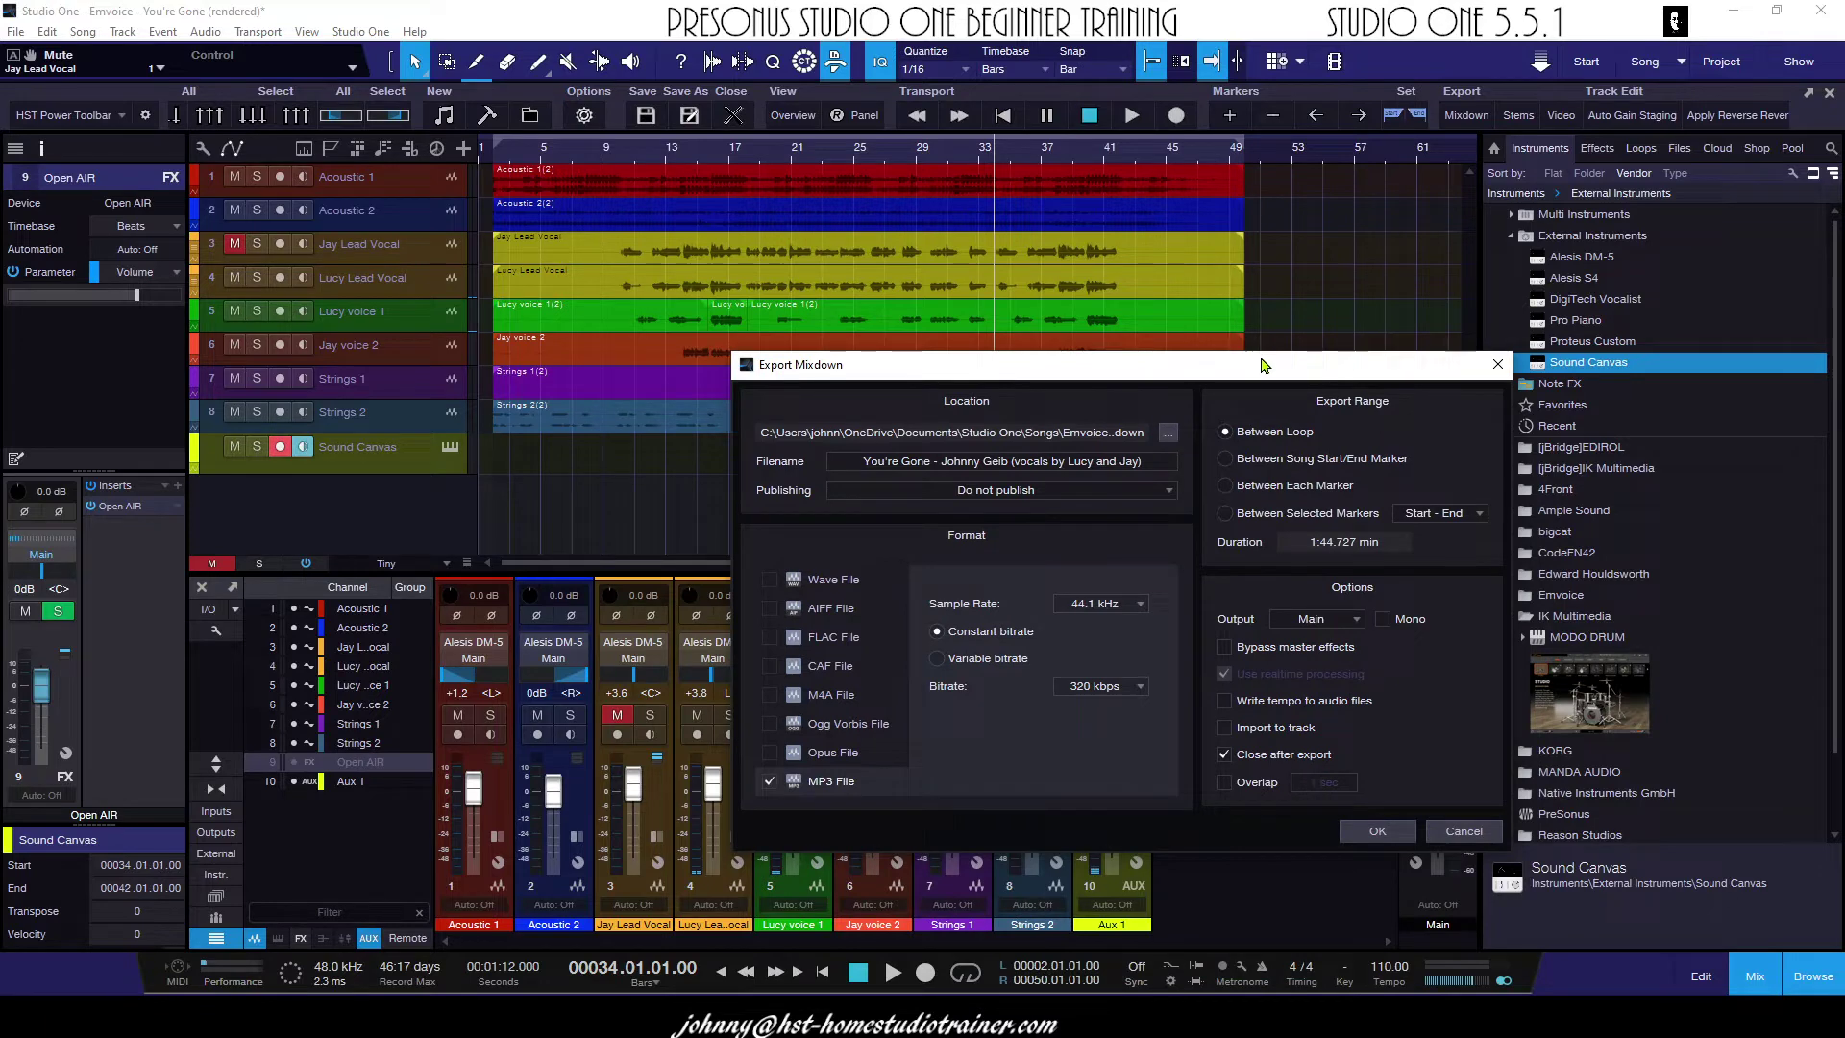
Close the export settings, then delete the Sound Canvas track and the Aux 1 mixer channel
left_click(1463, 832)
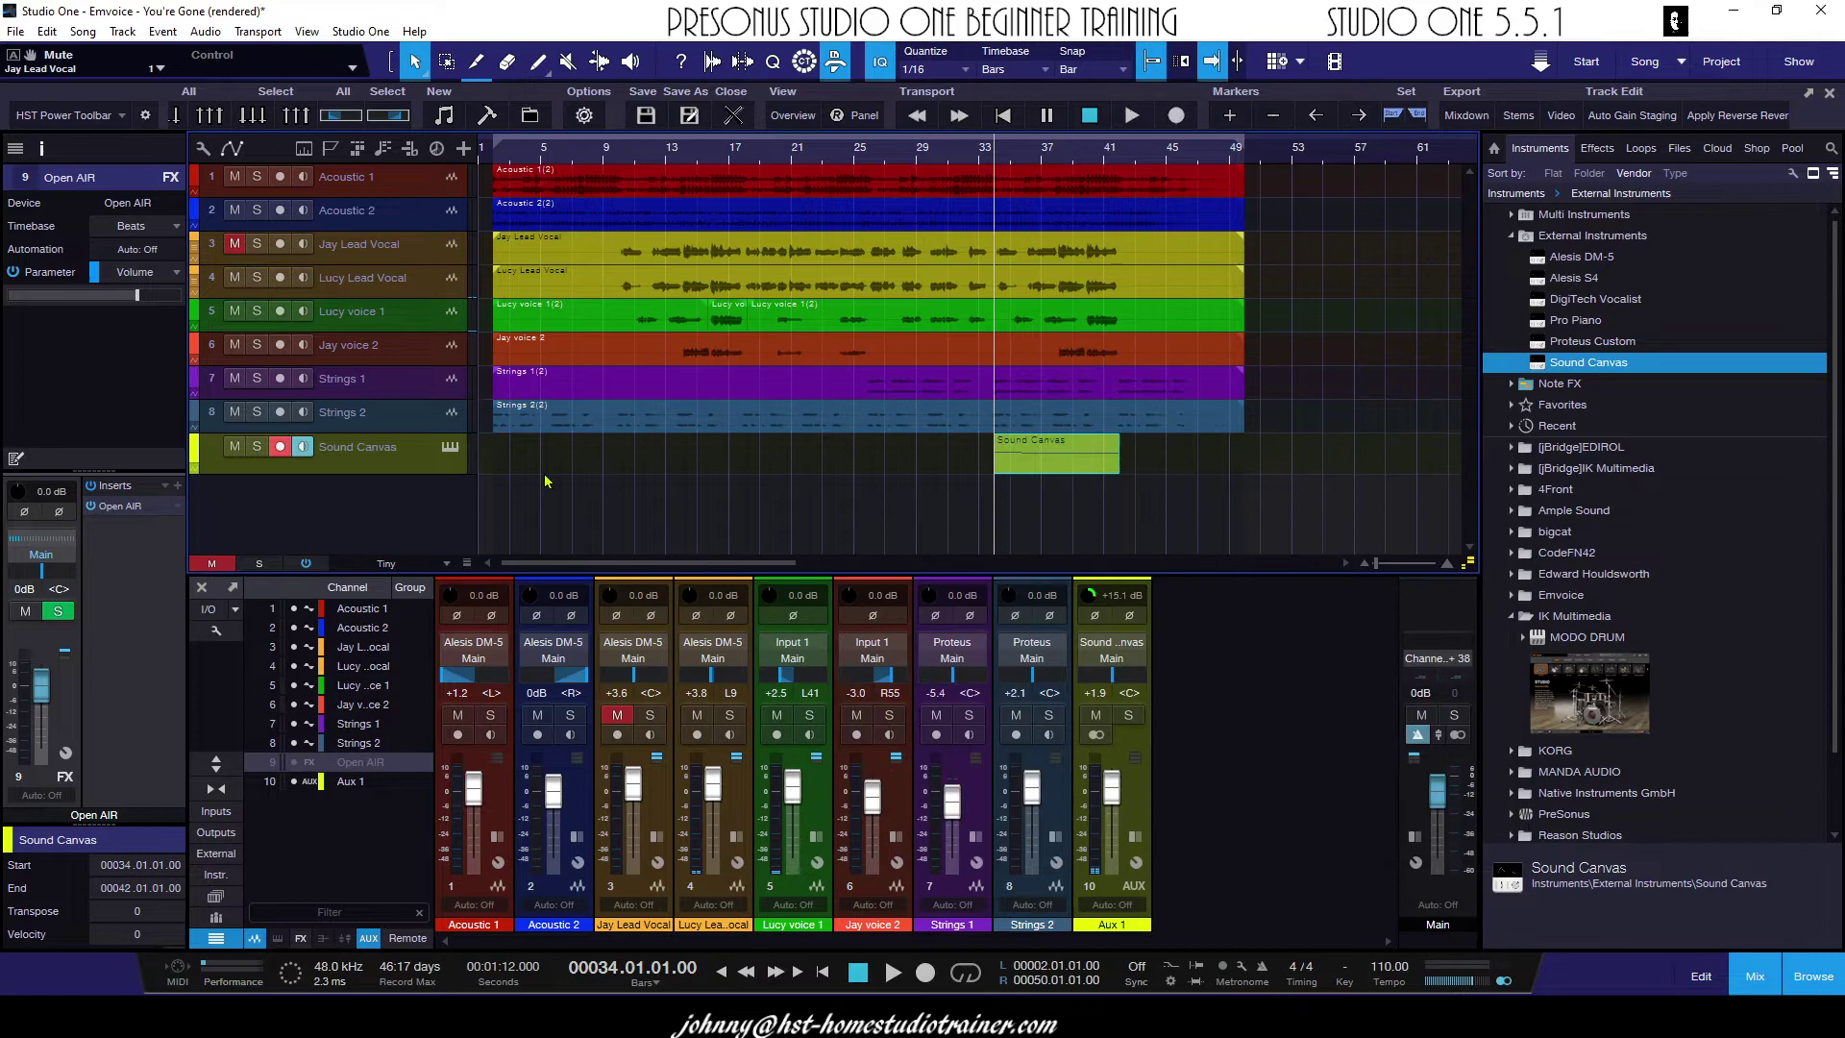
right_click(405, 466)
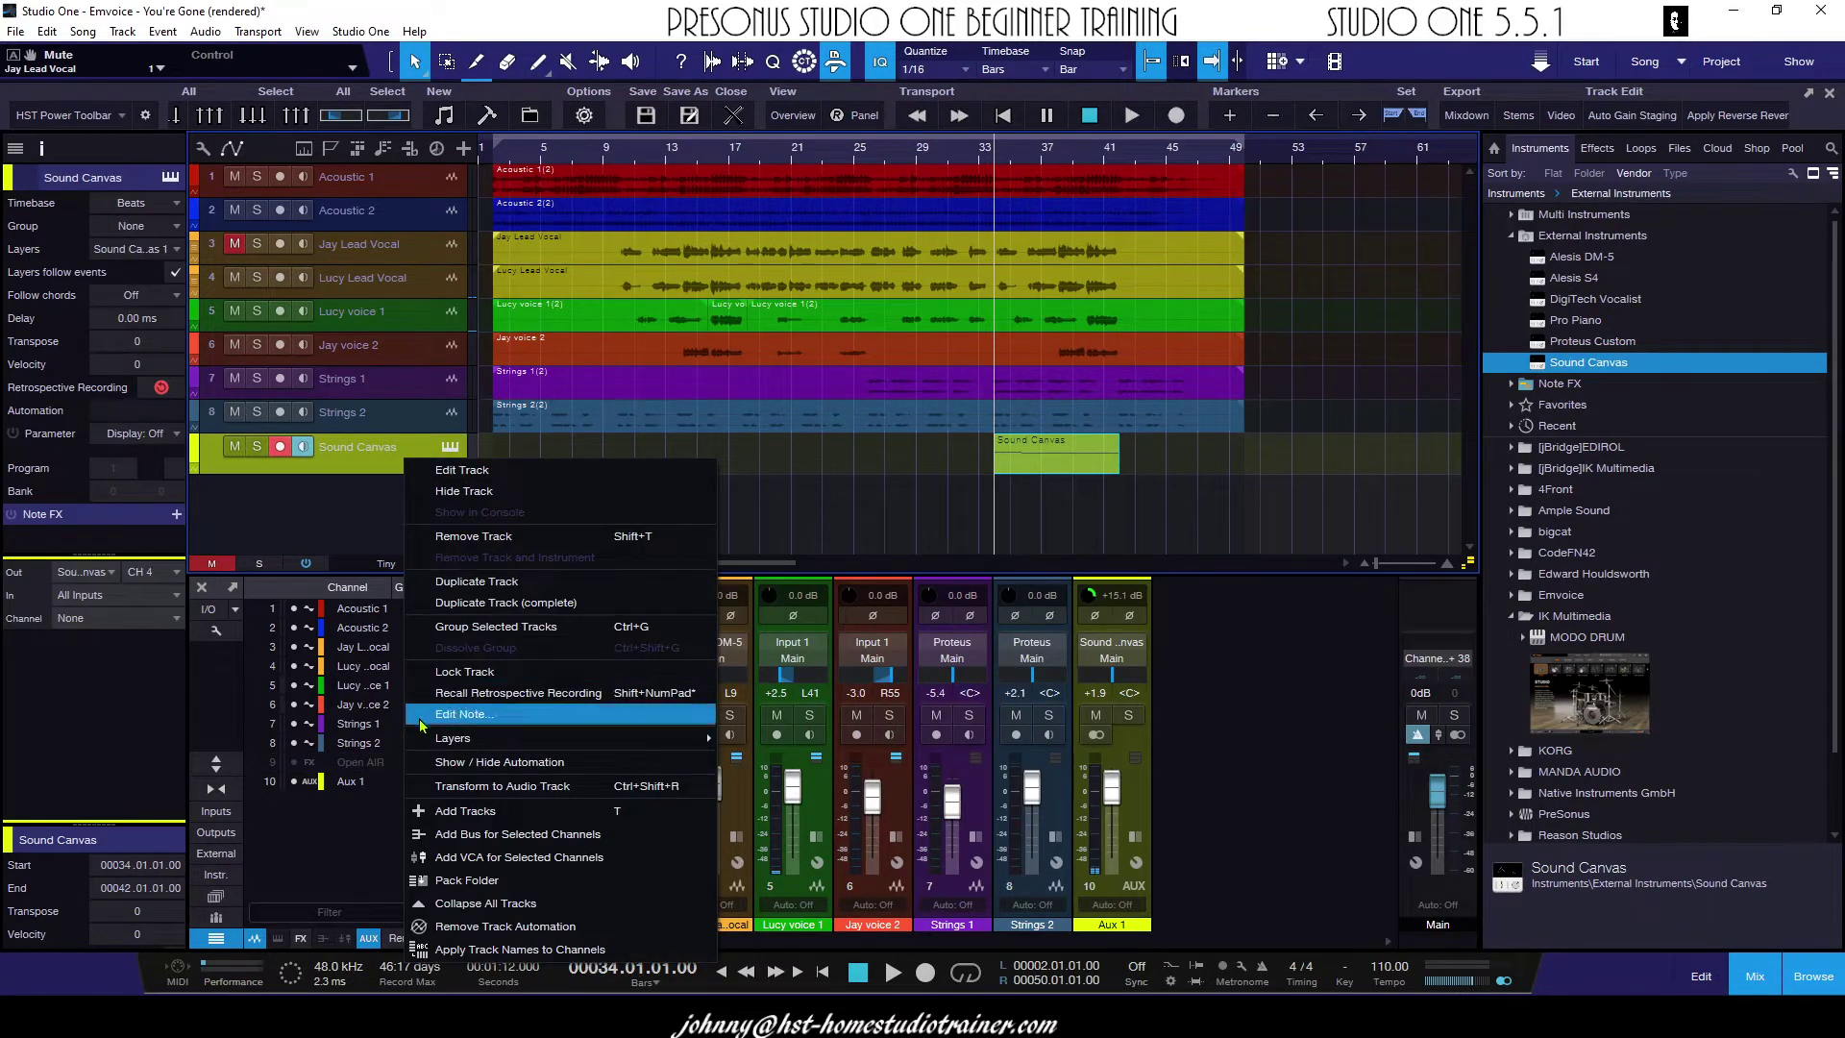
left_click(481, 537)
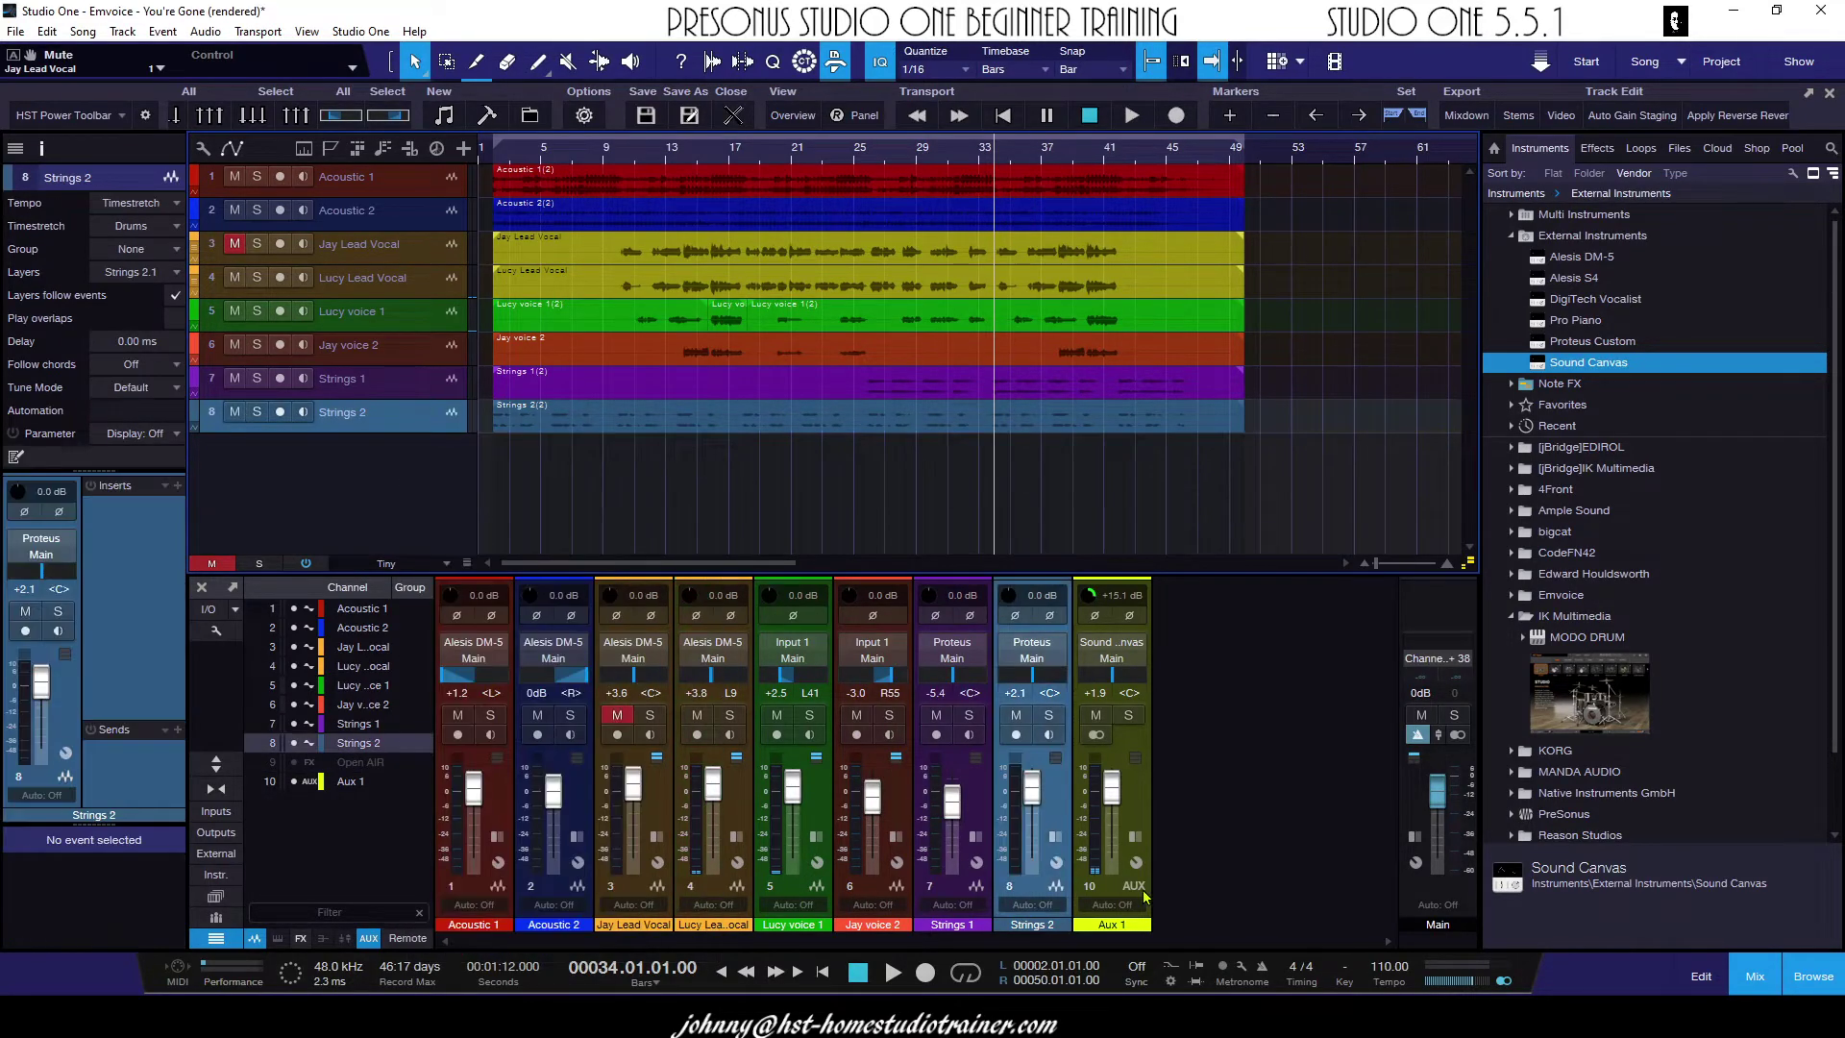
right_click(1141, 804)
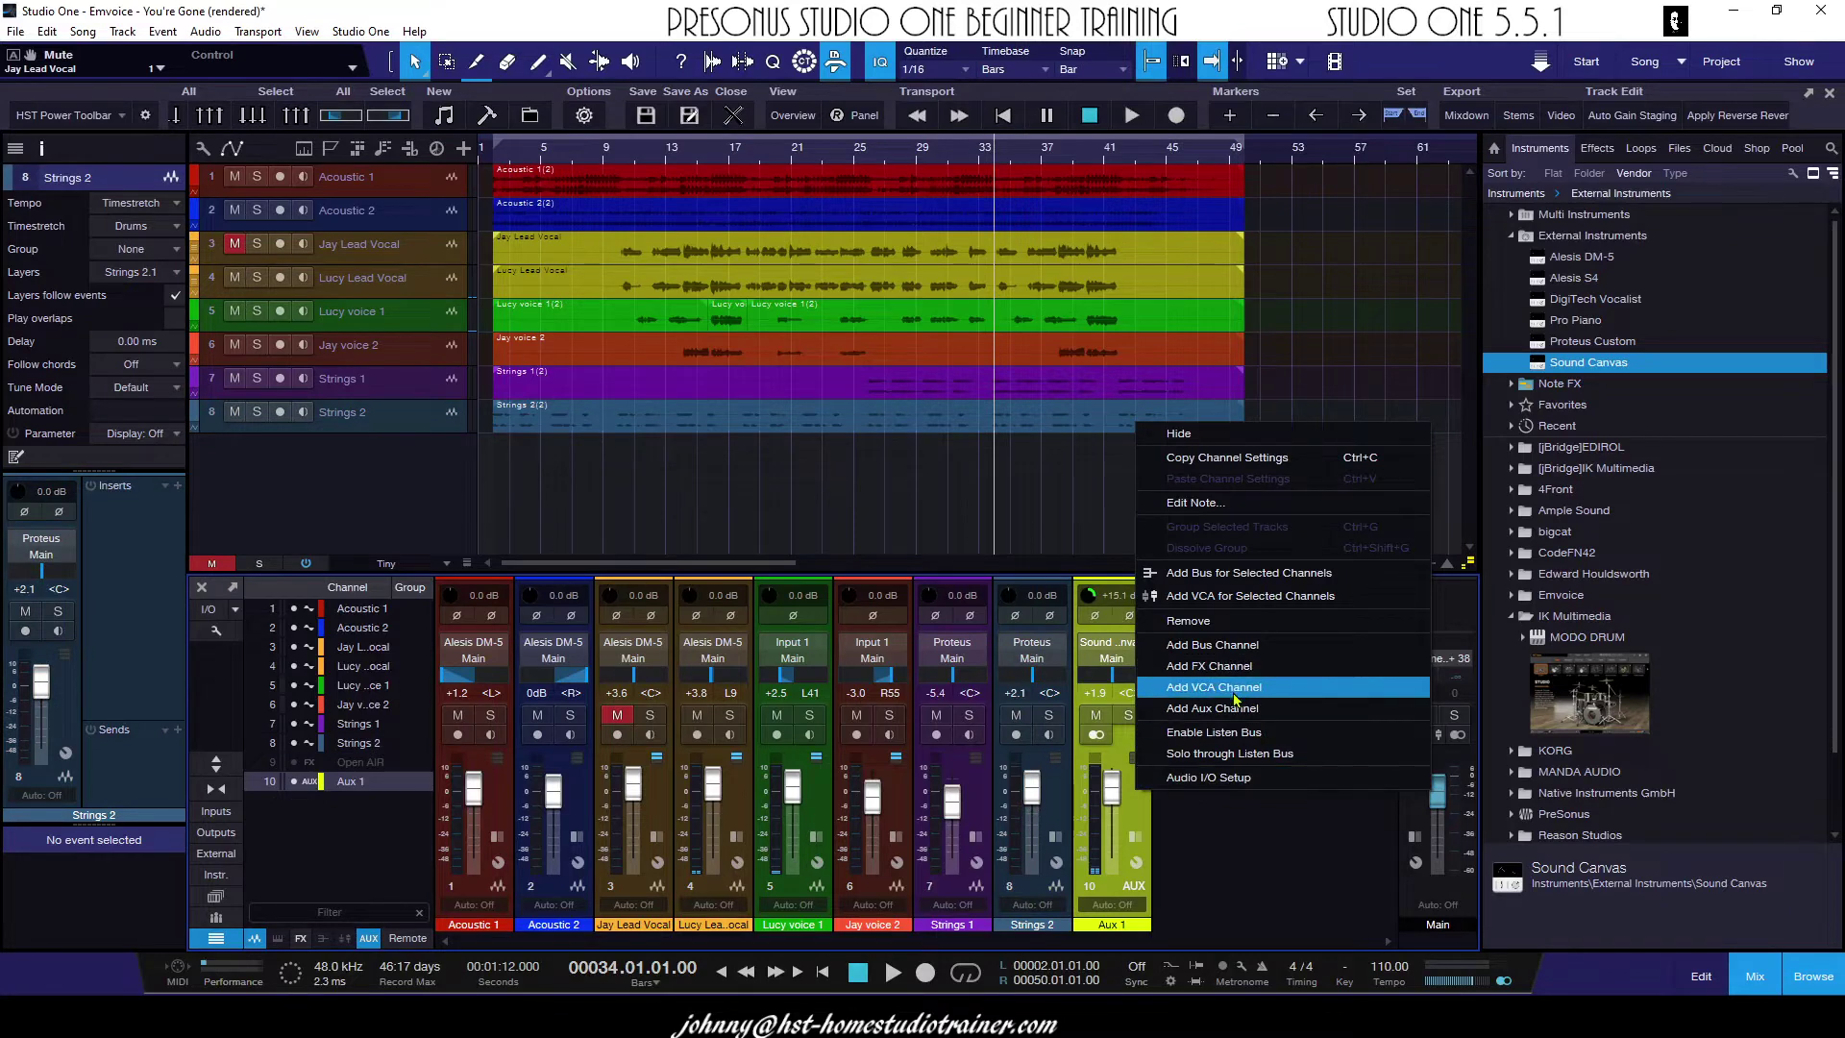
left_click(1202, 621)
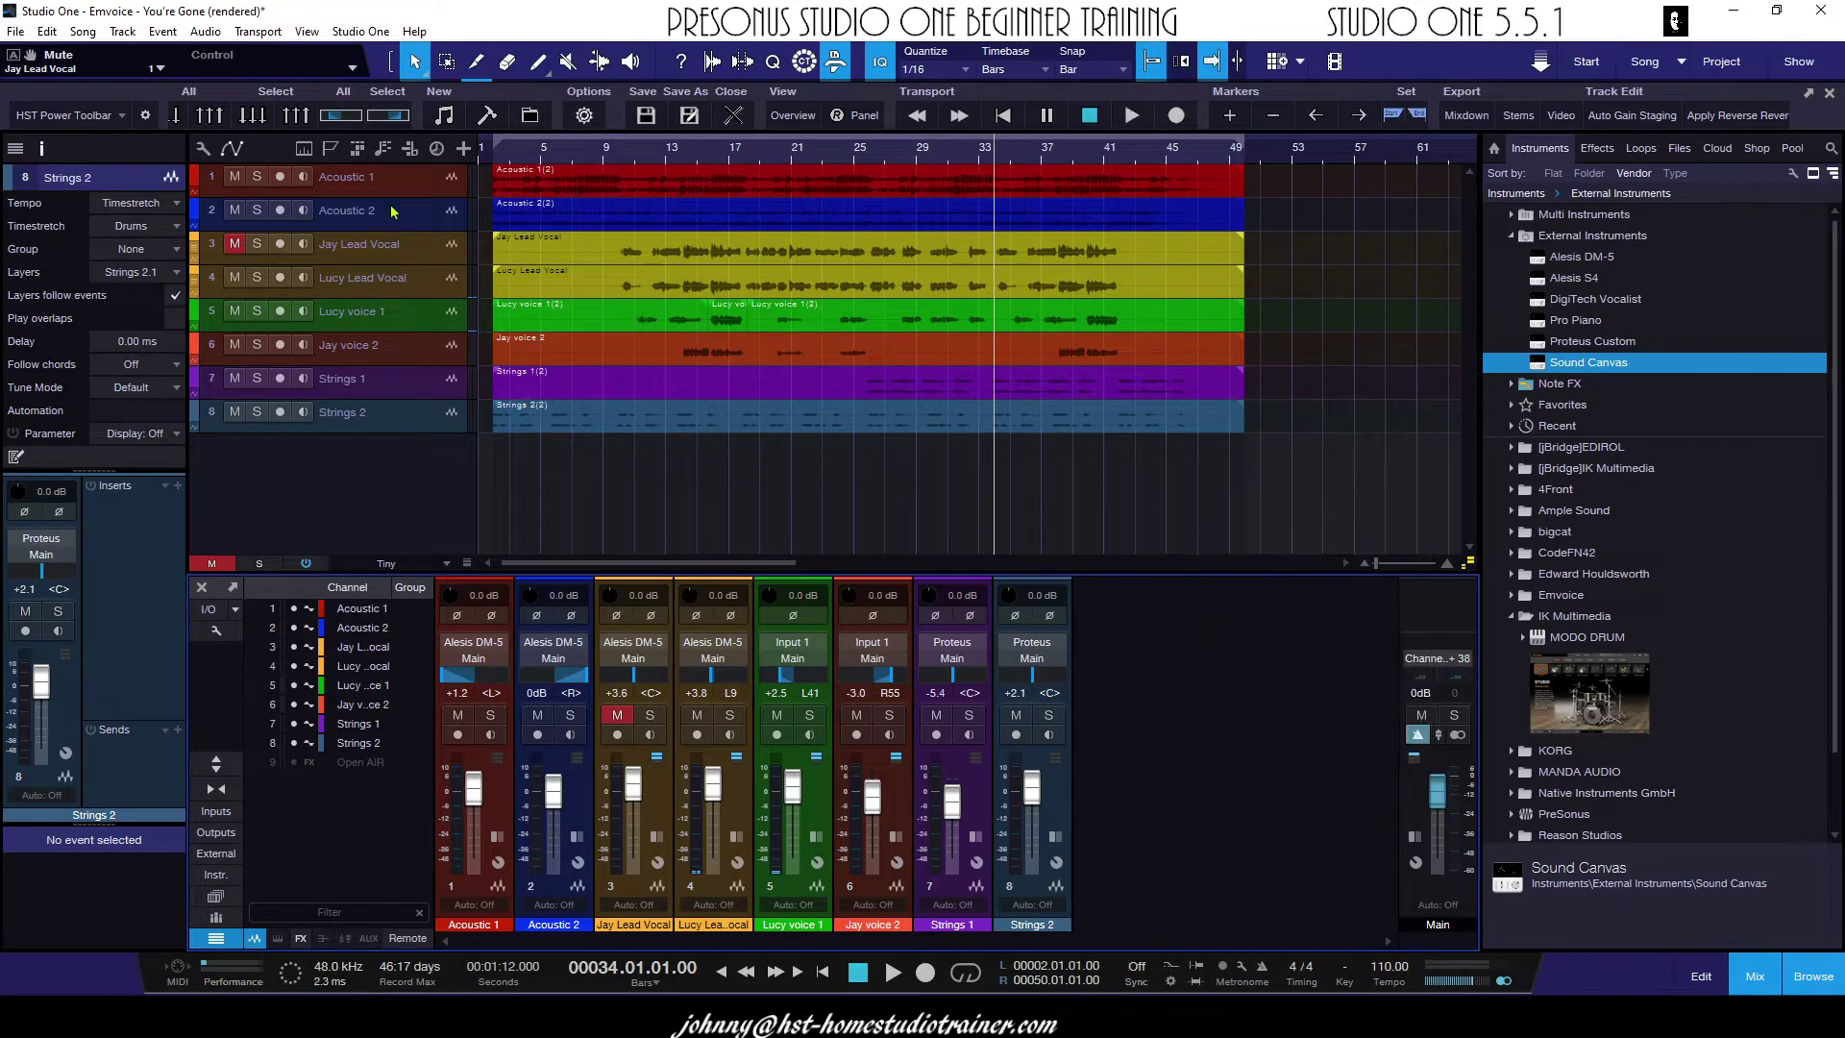
Bring up Song > Export Mixdown, reposition the dialog, and cancel without exporting
left_click(82, 31)
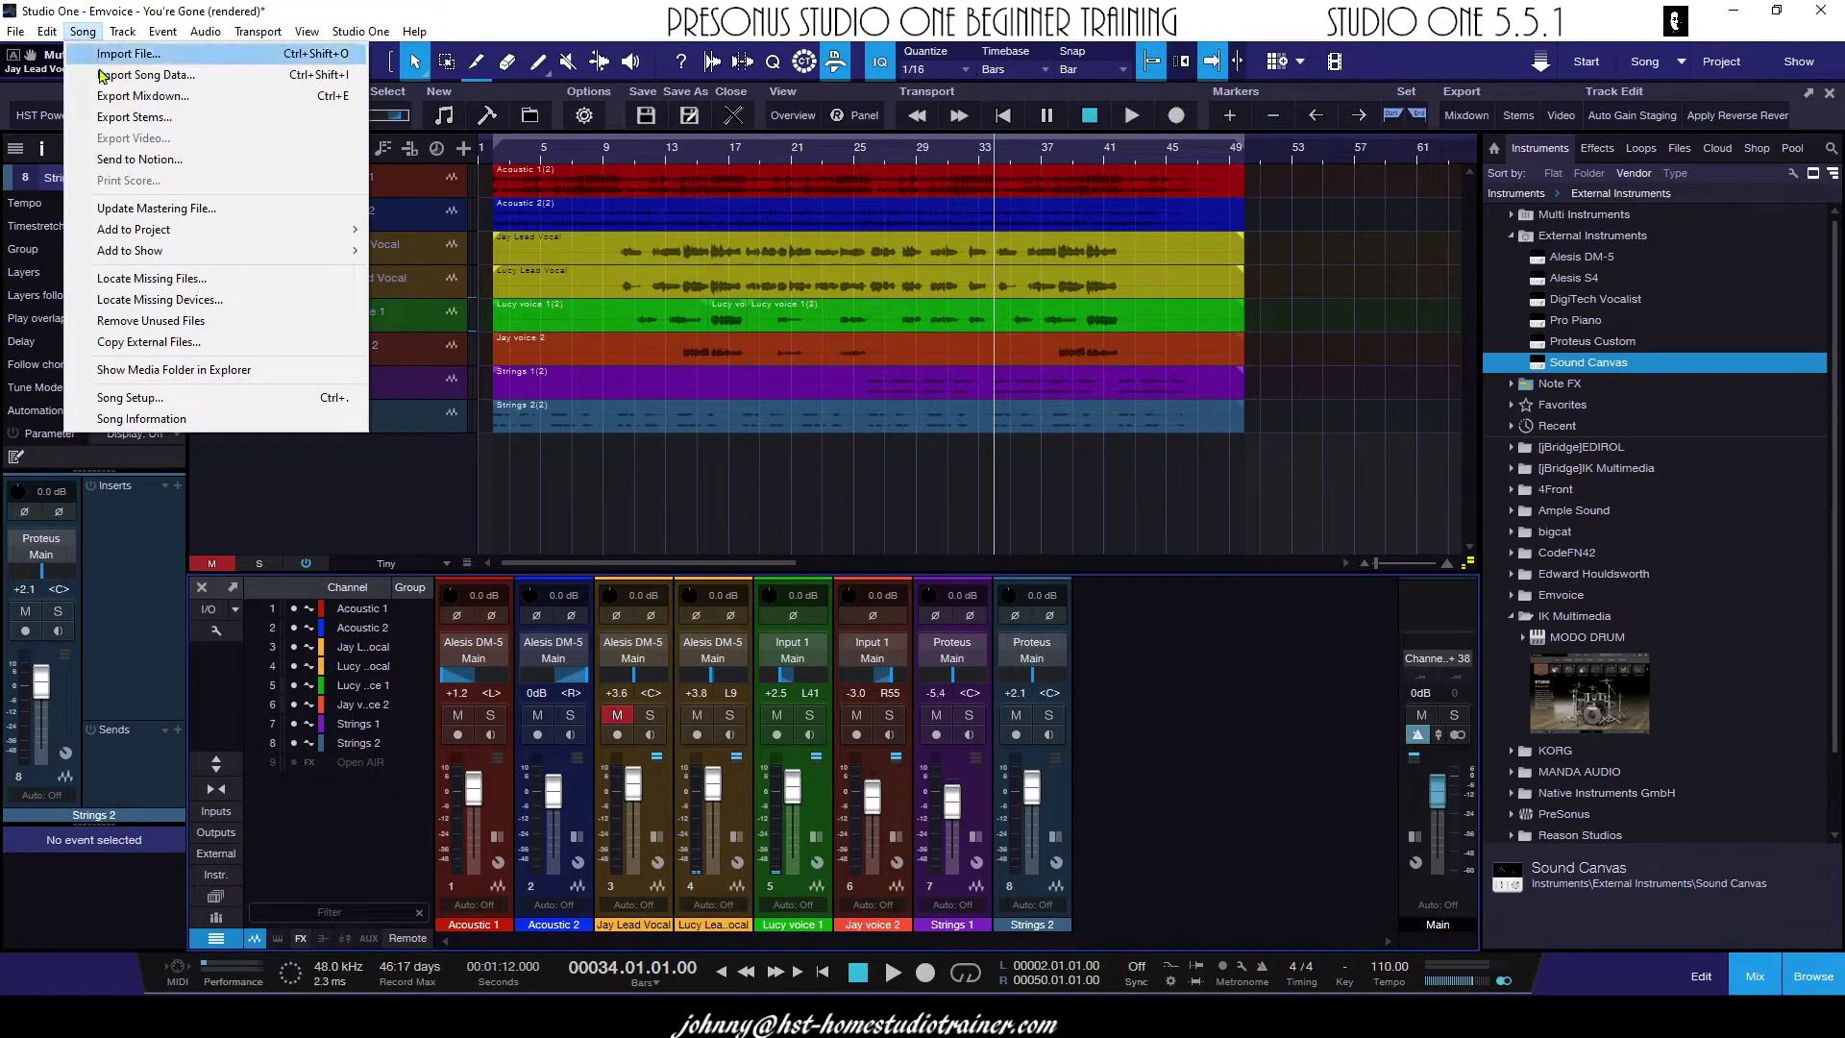
left_click(127, 96)
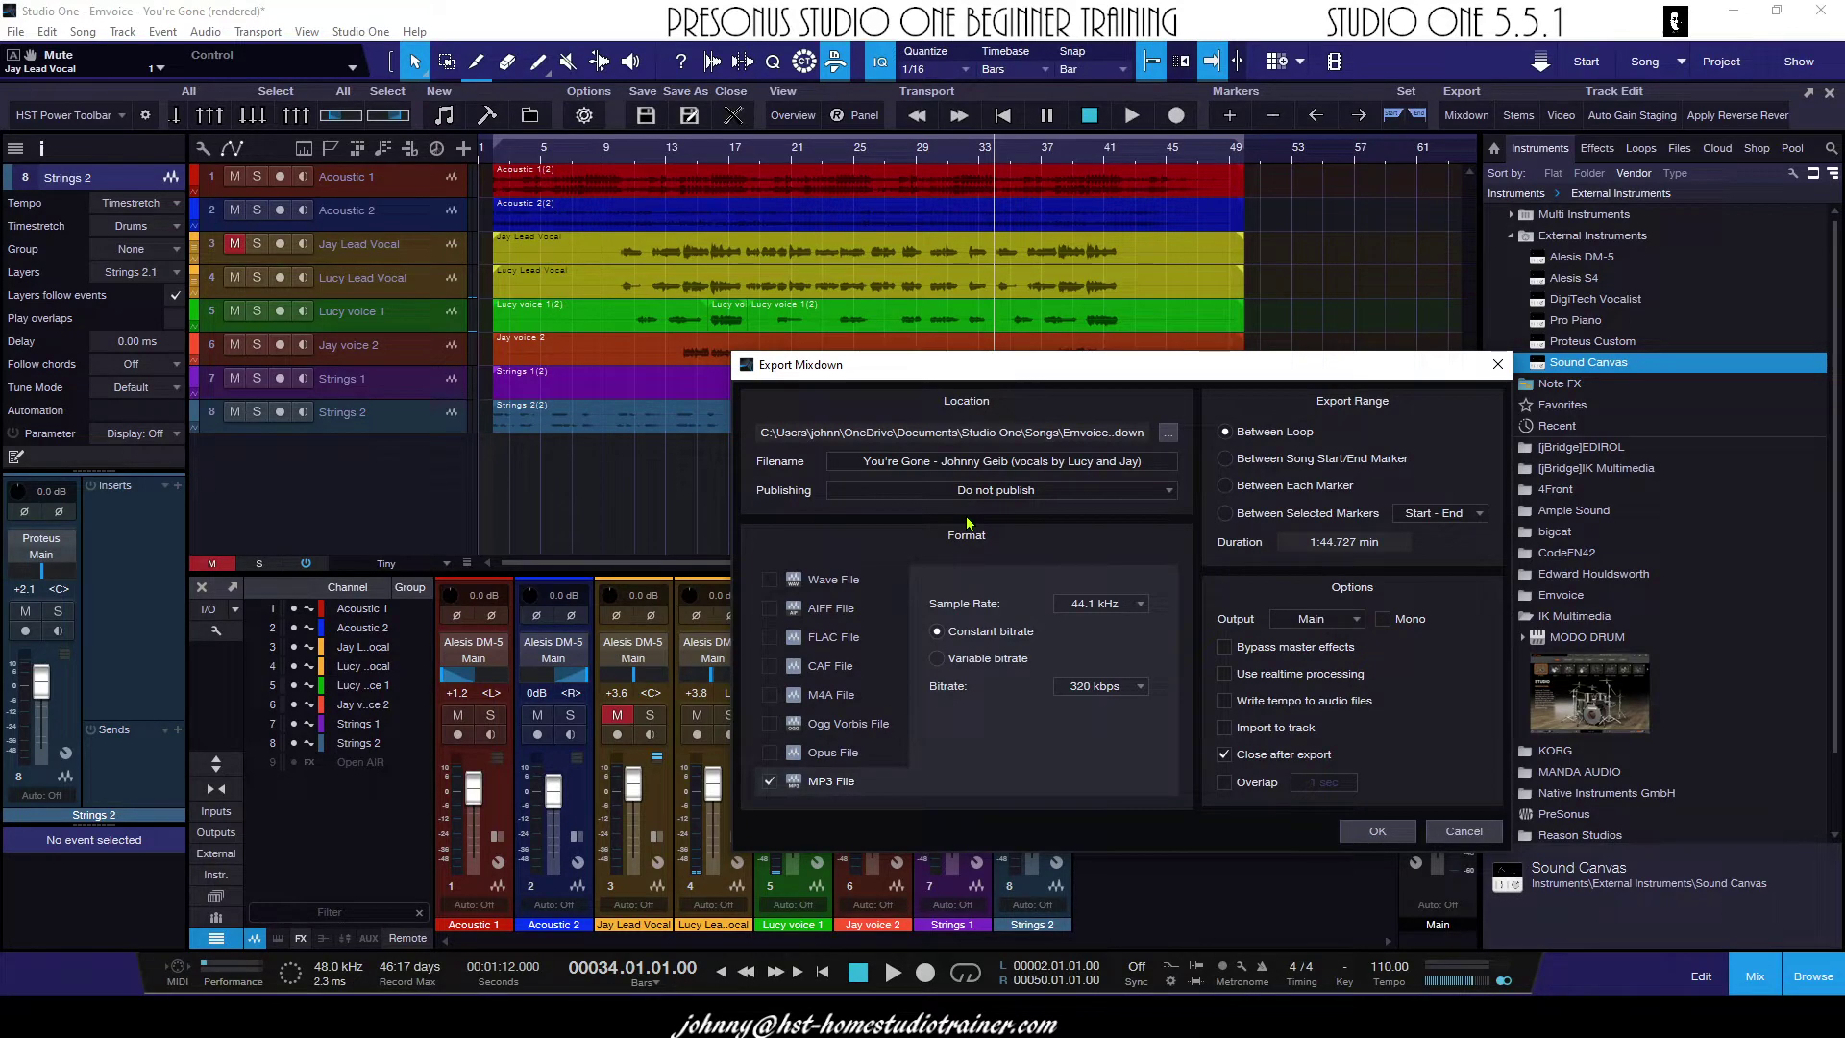
left_click_drag(1072, 374, 1164, 496)
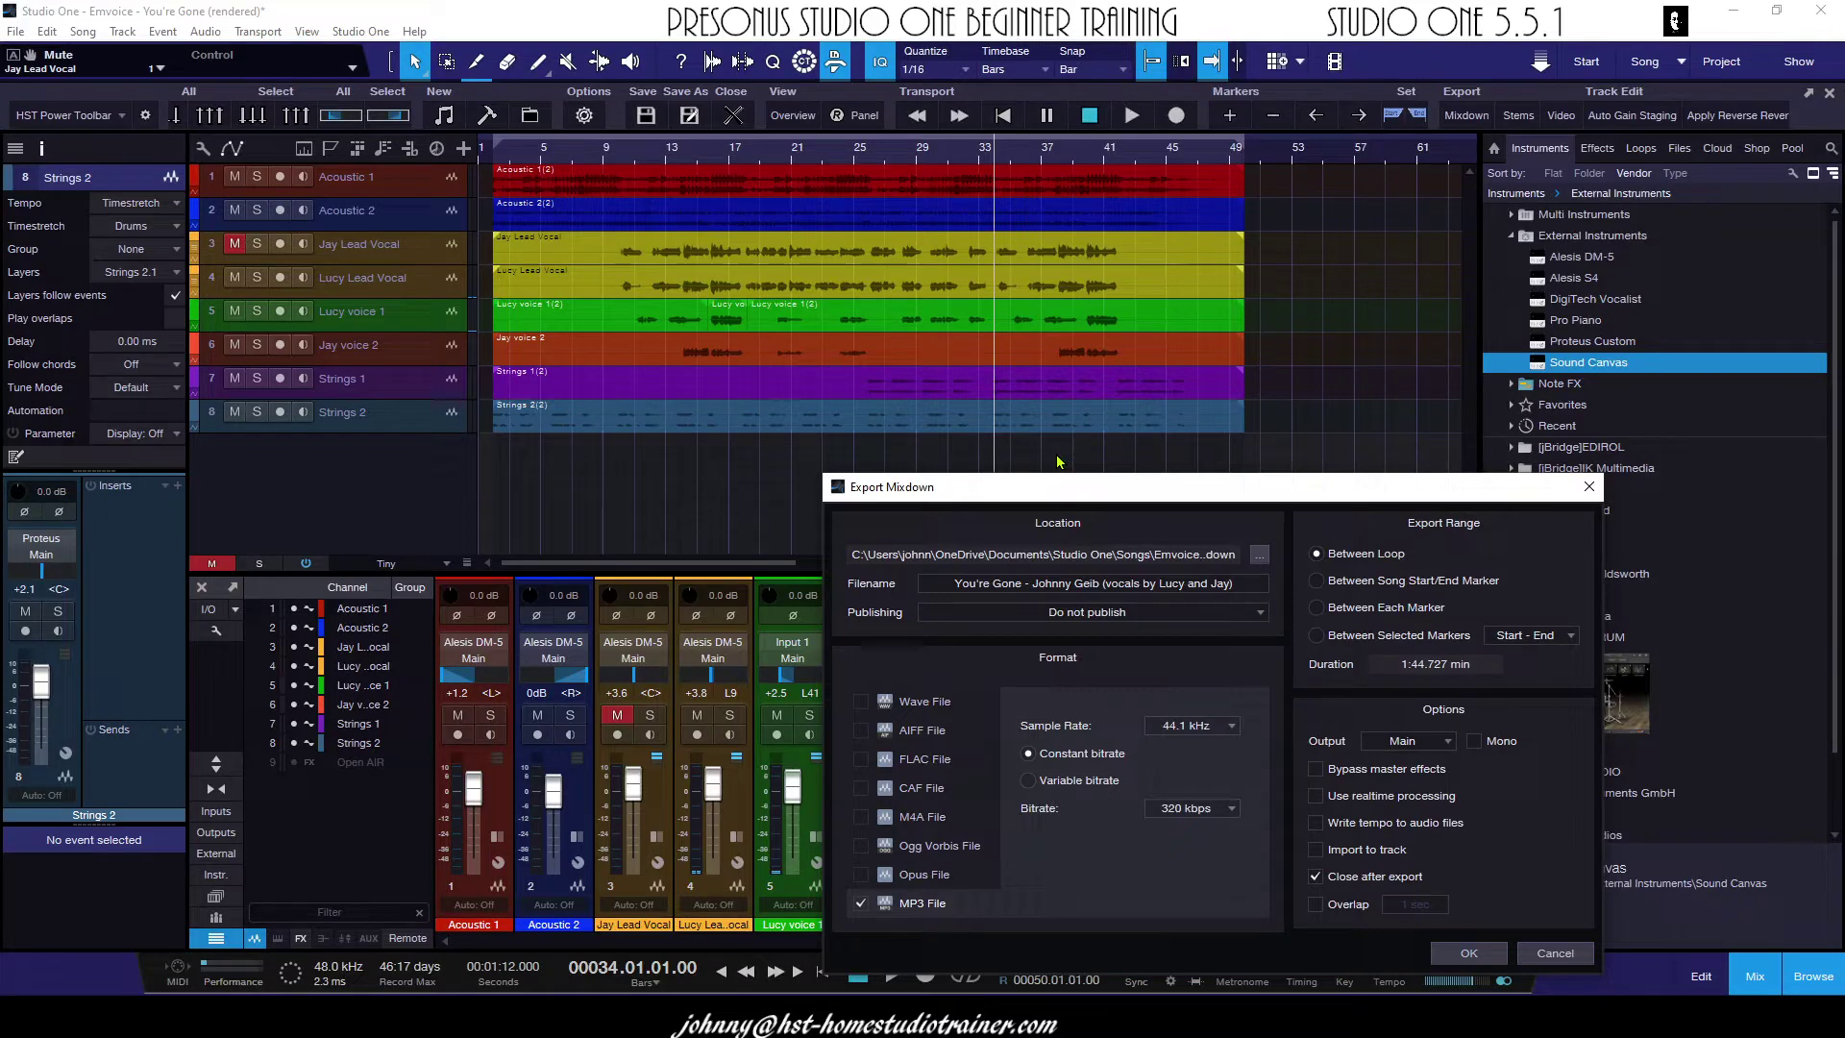
left_click(1563, 955)
left_click_drag(1223, 680, 1218, 672)
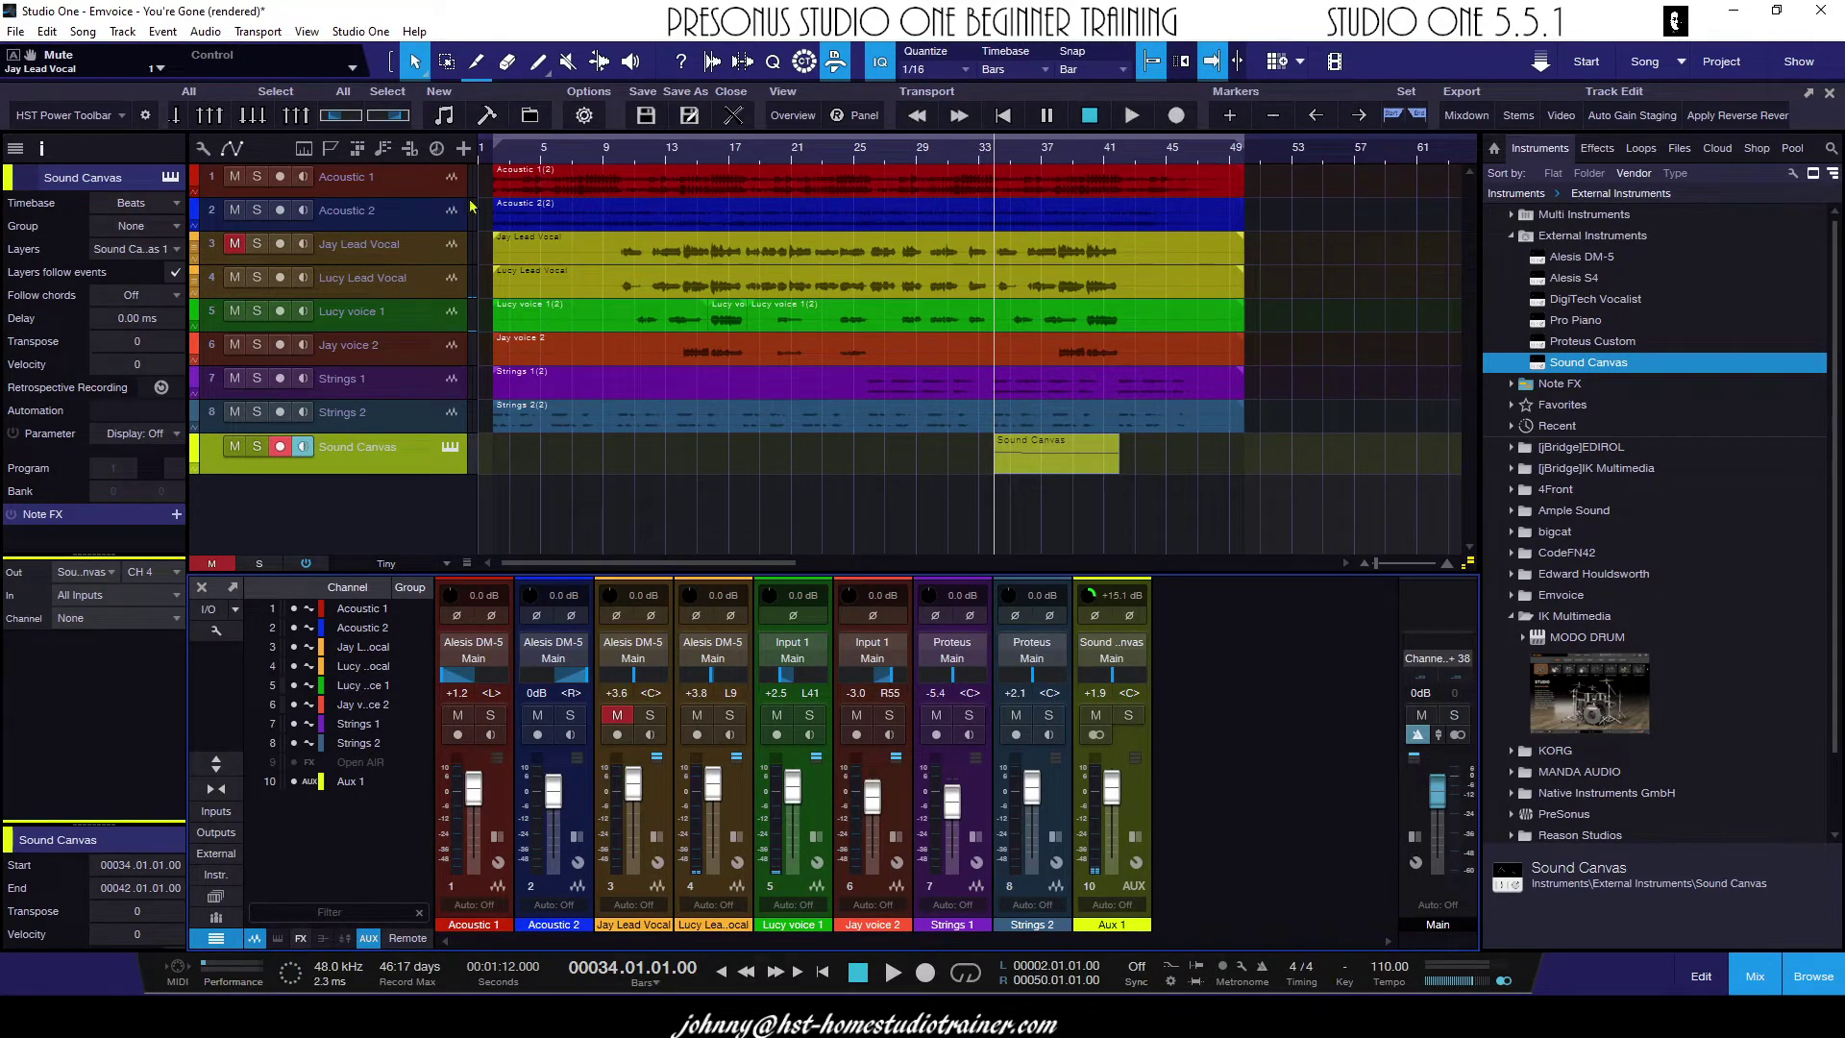
left_click(83, 31)
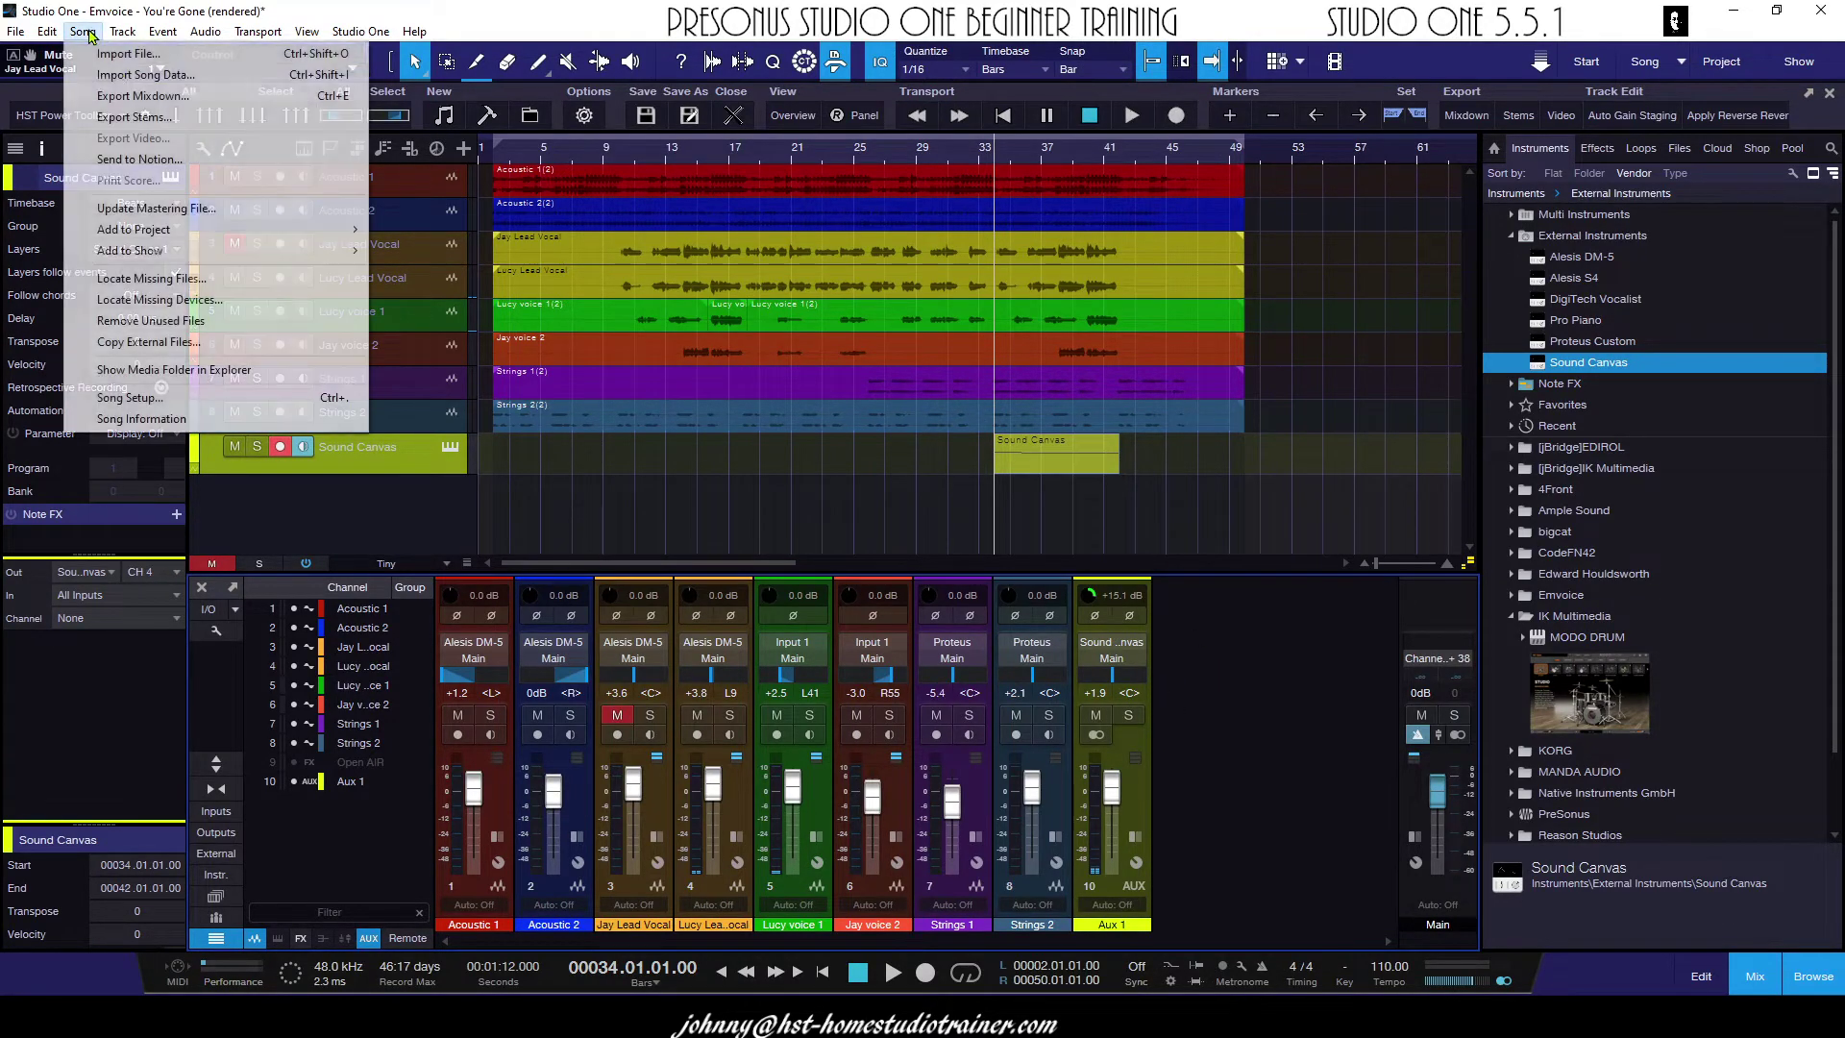
left_click(142, 95)
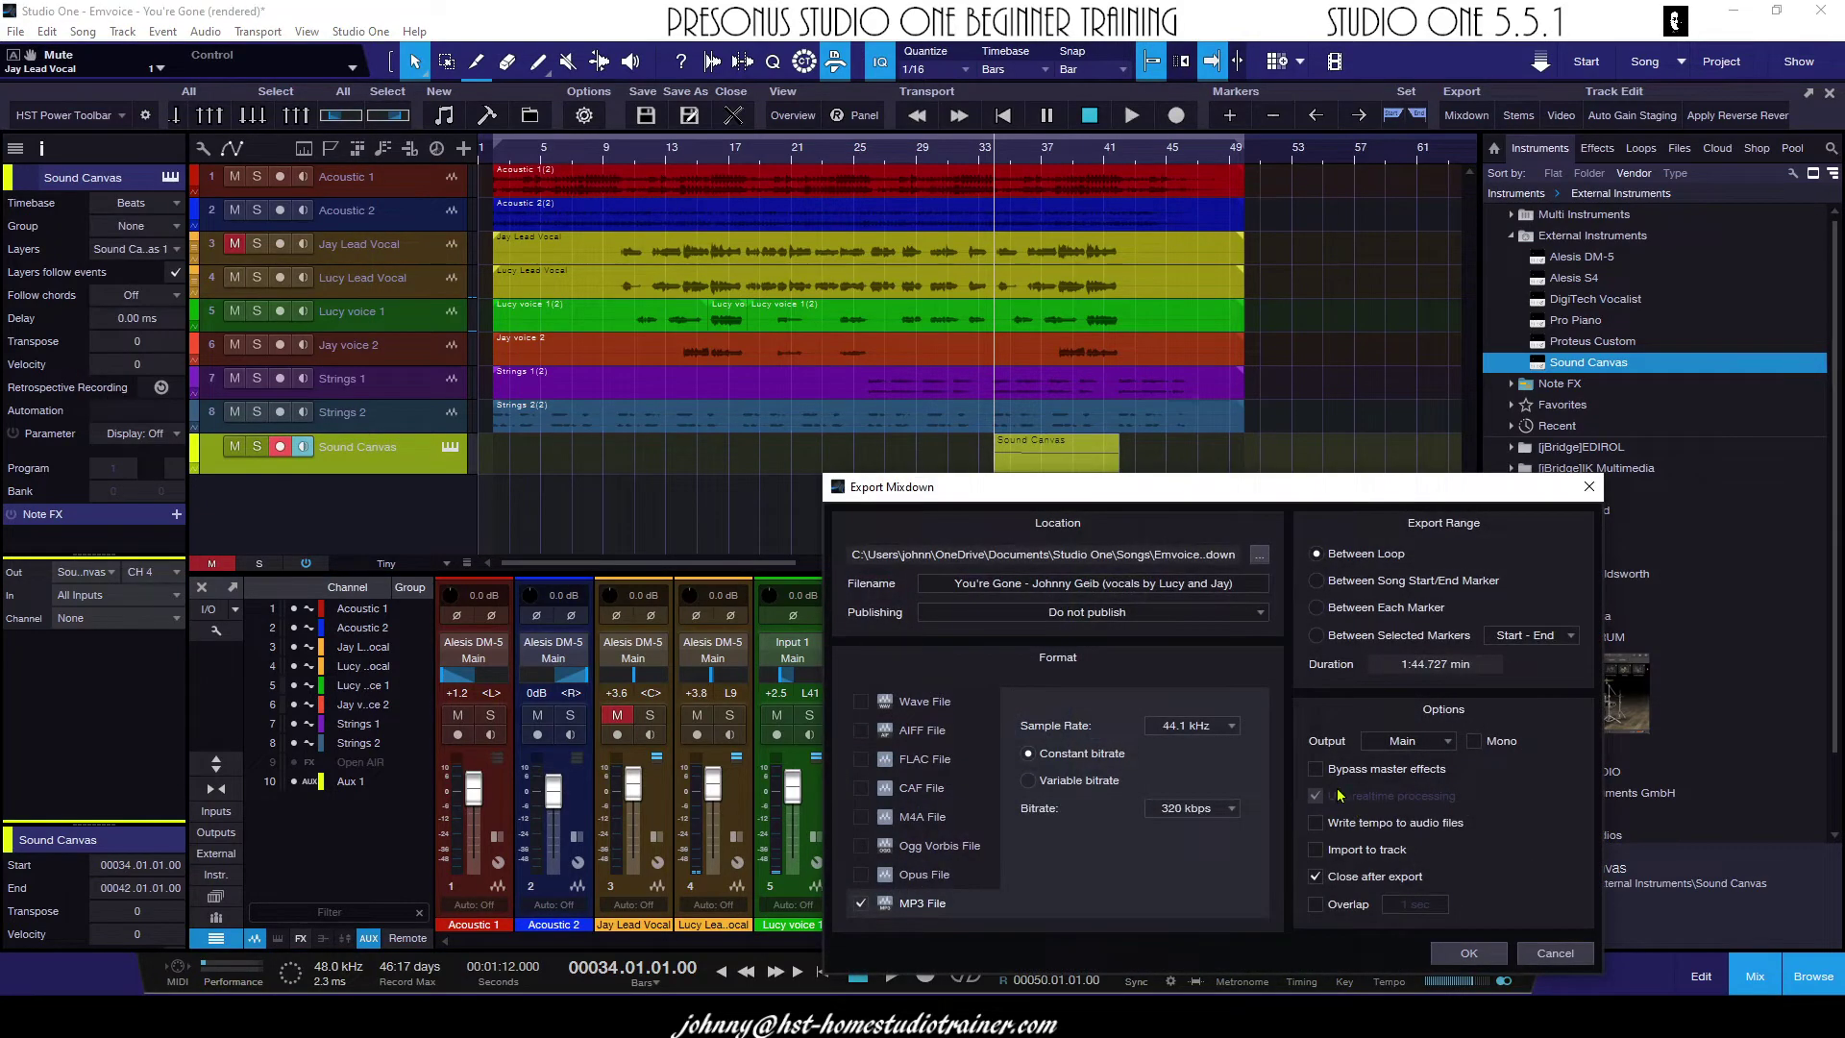
left_click(1559, 957)
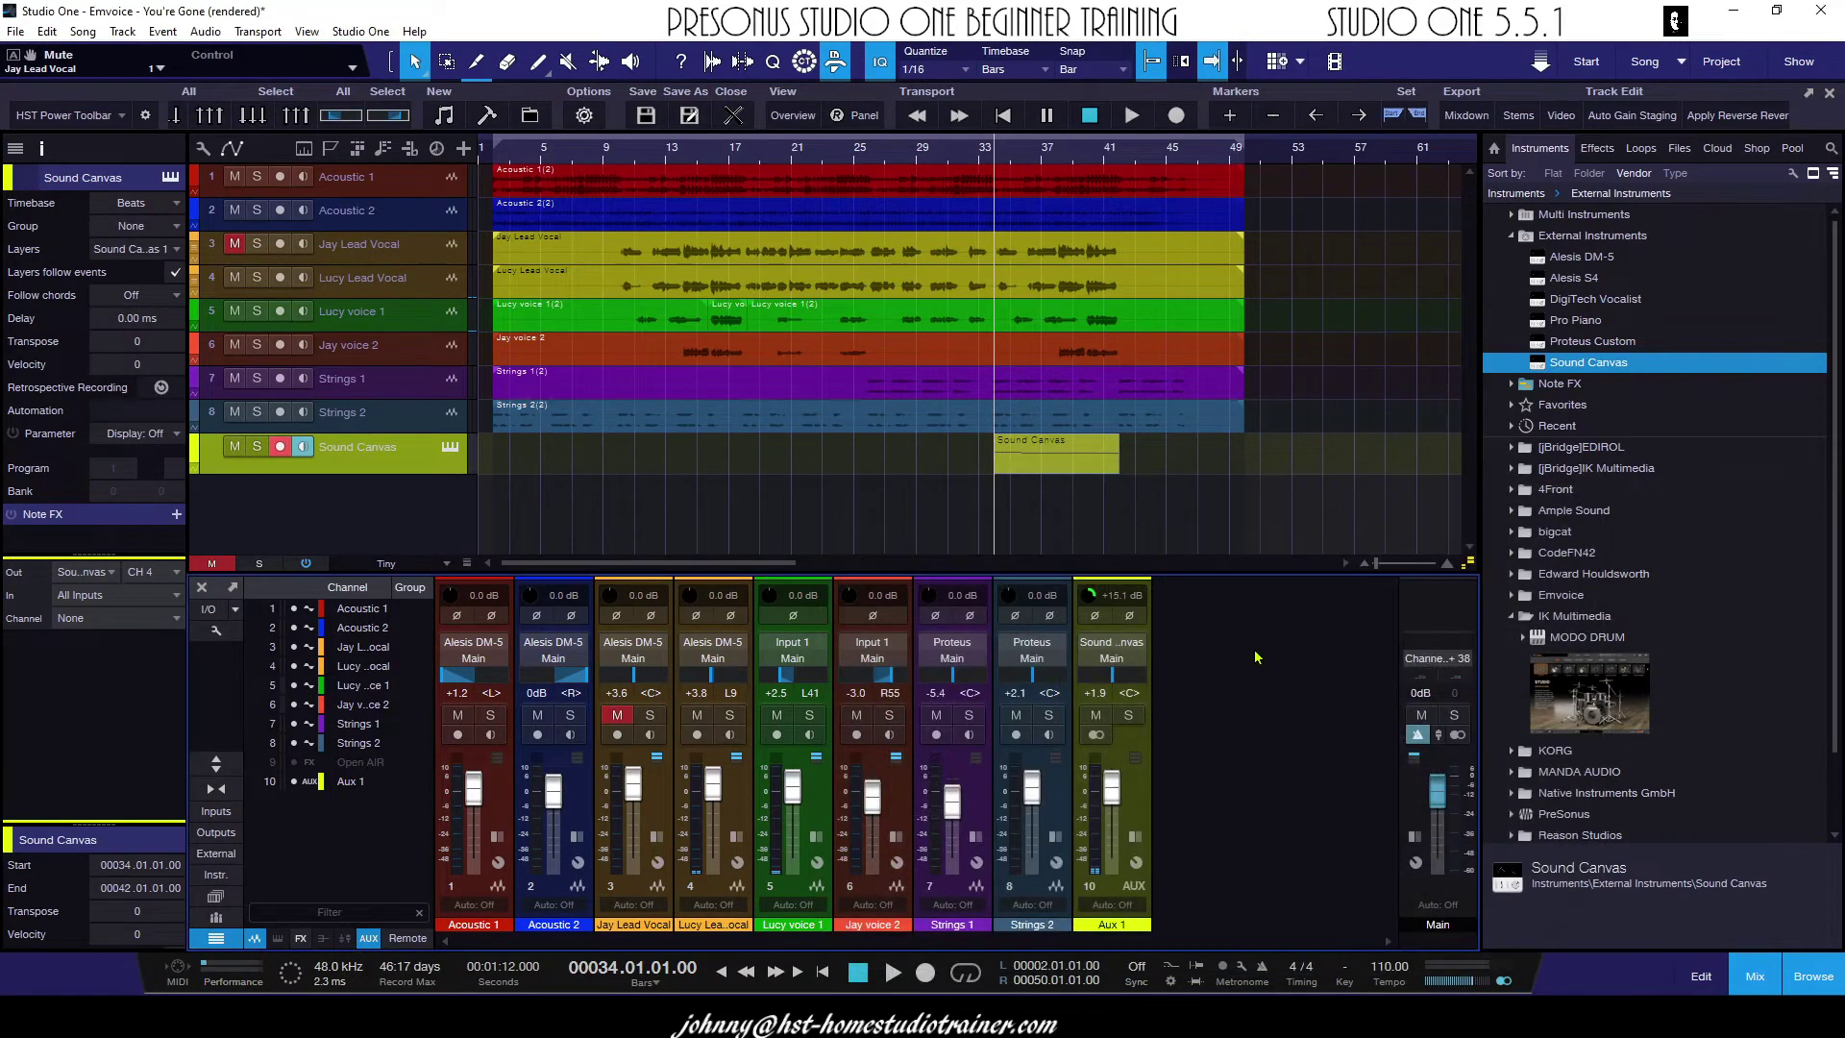
left_click(1056, 458)
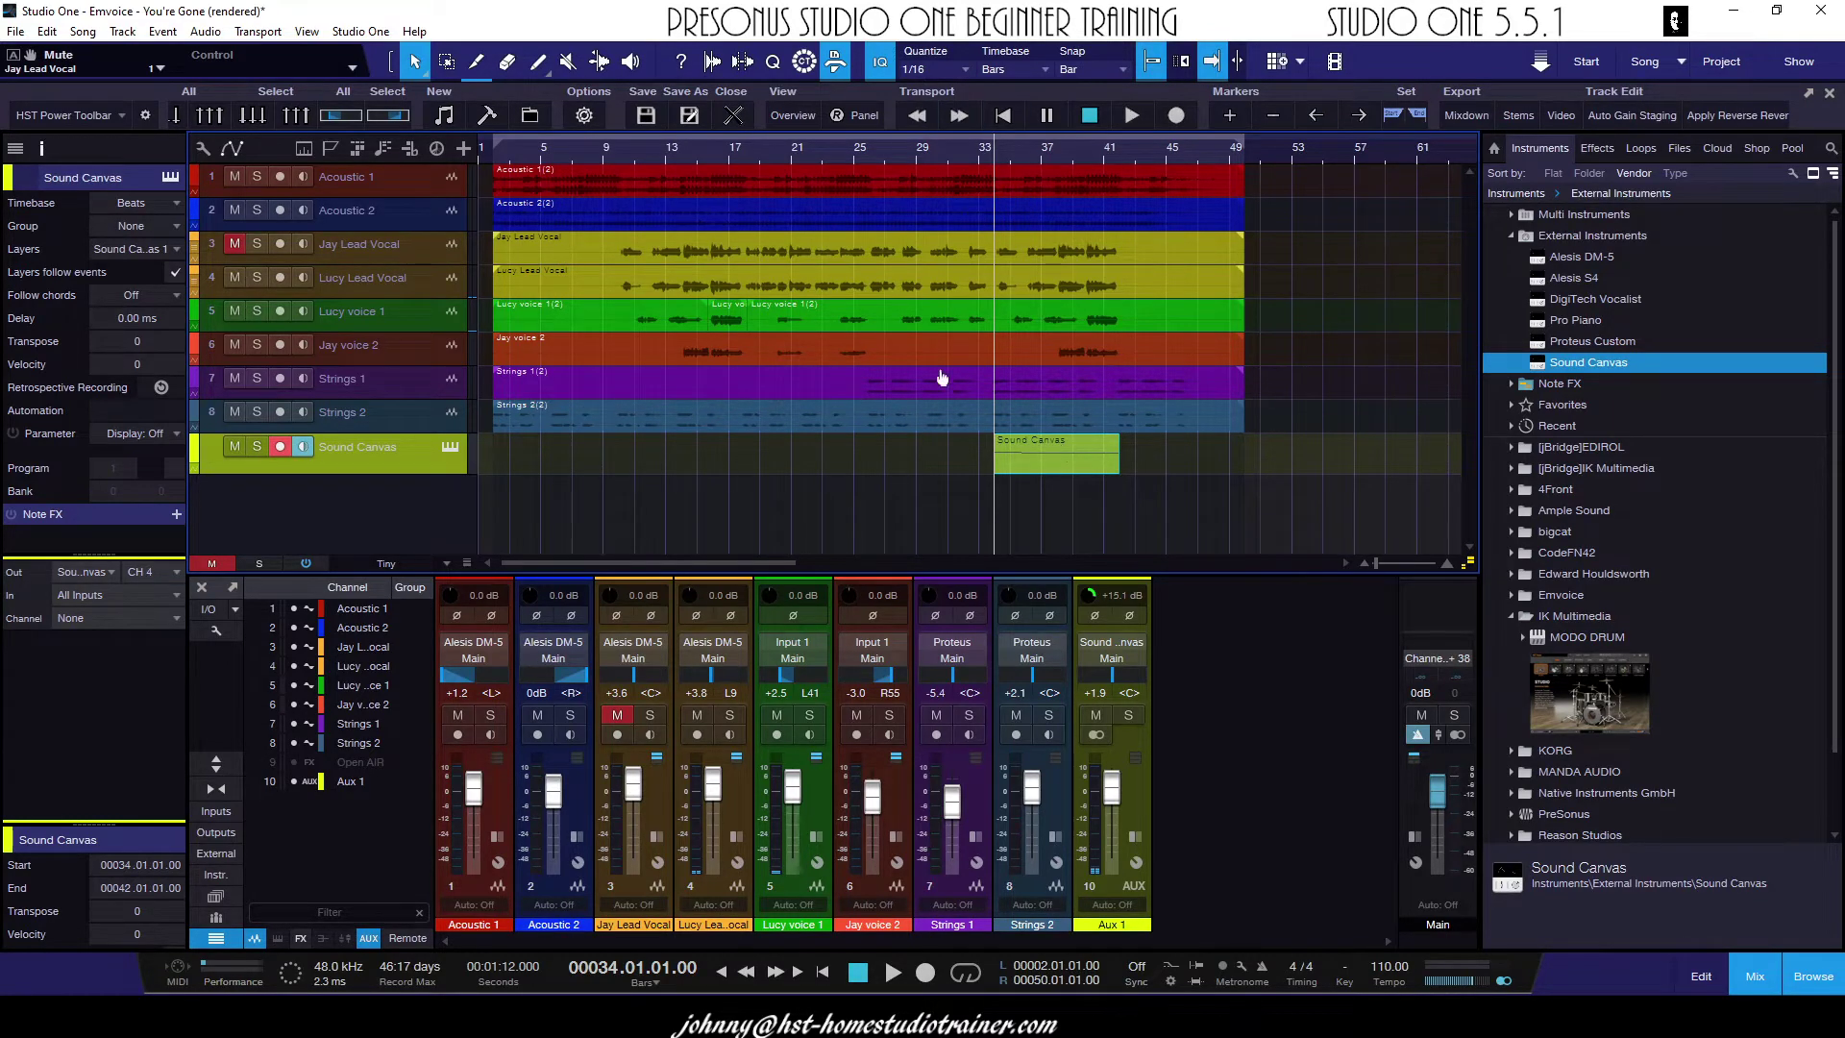
Open Bounce Selection for the Sound Canvas part with record input Sound Canvas 23 + 24
right_click(1048, 468)
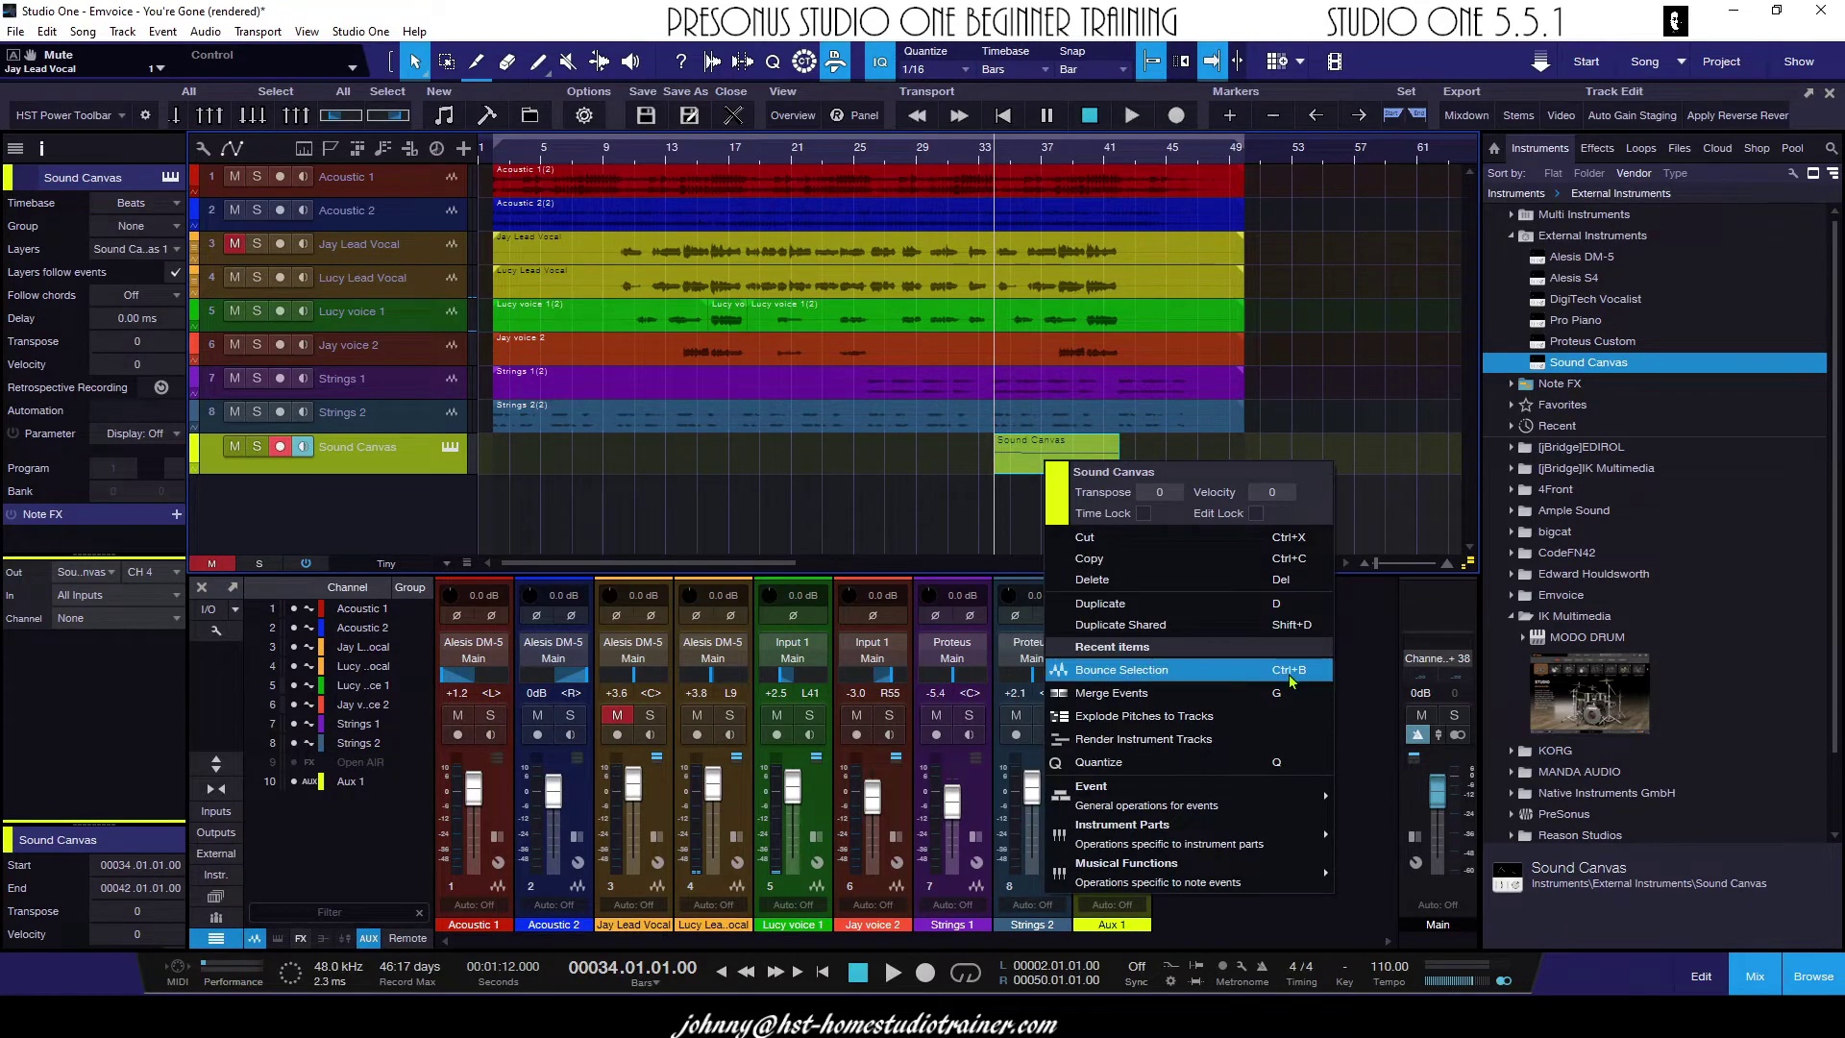
left_click(1110, 670)
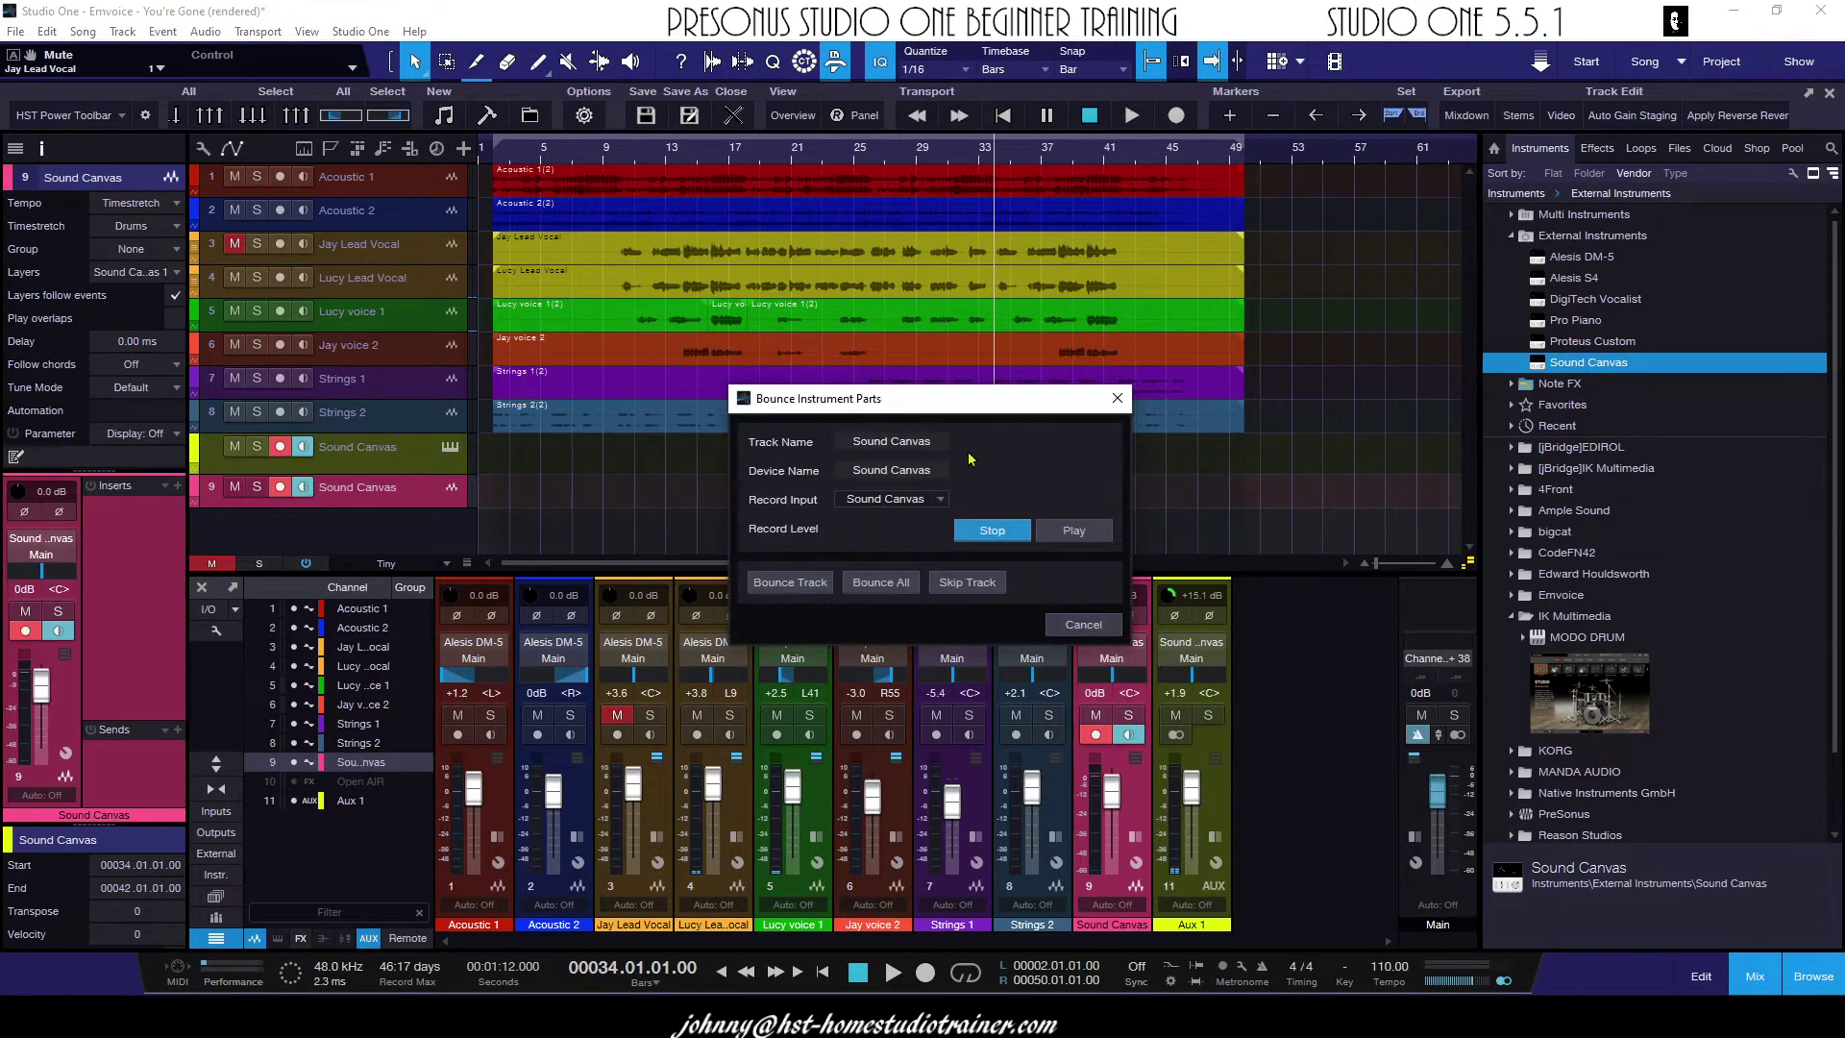
left_click_drag(952, 403, 893, 553)
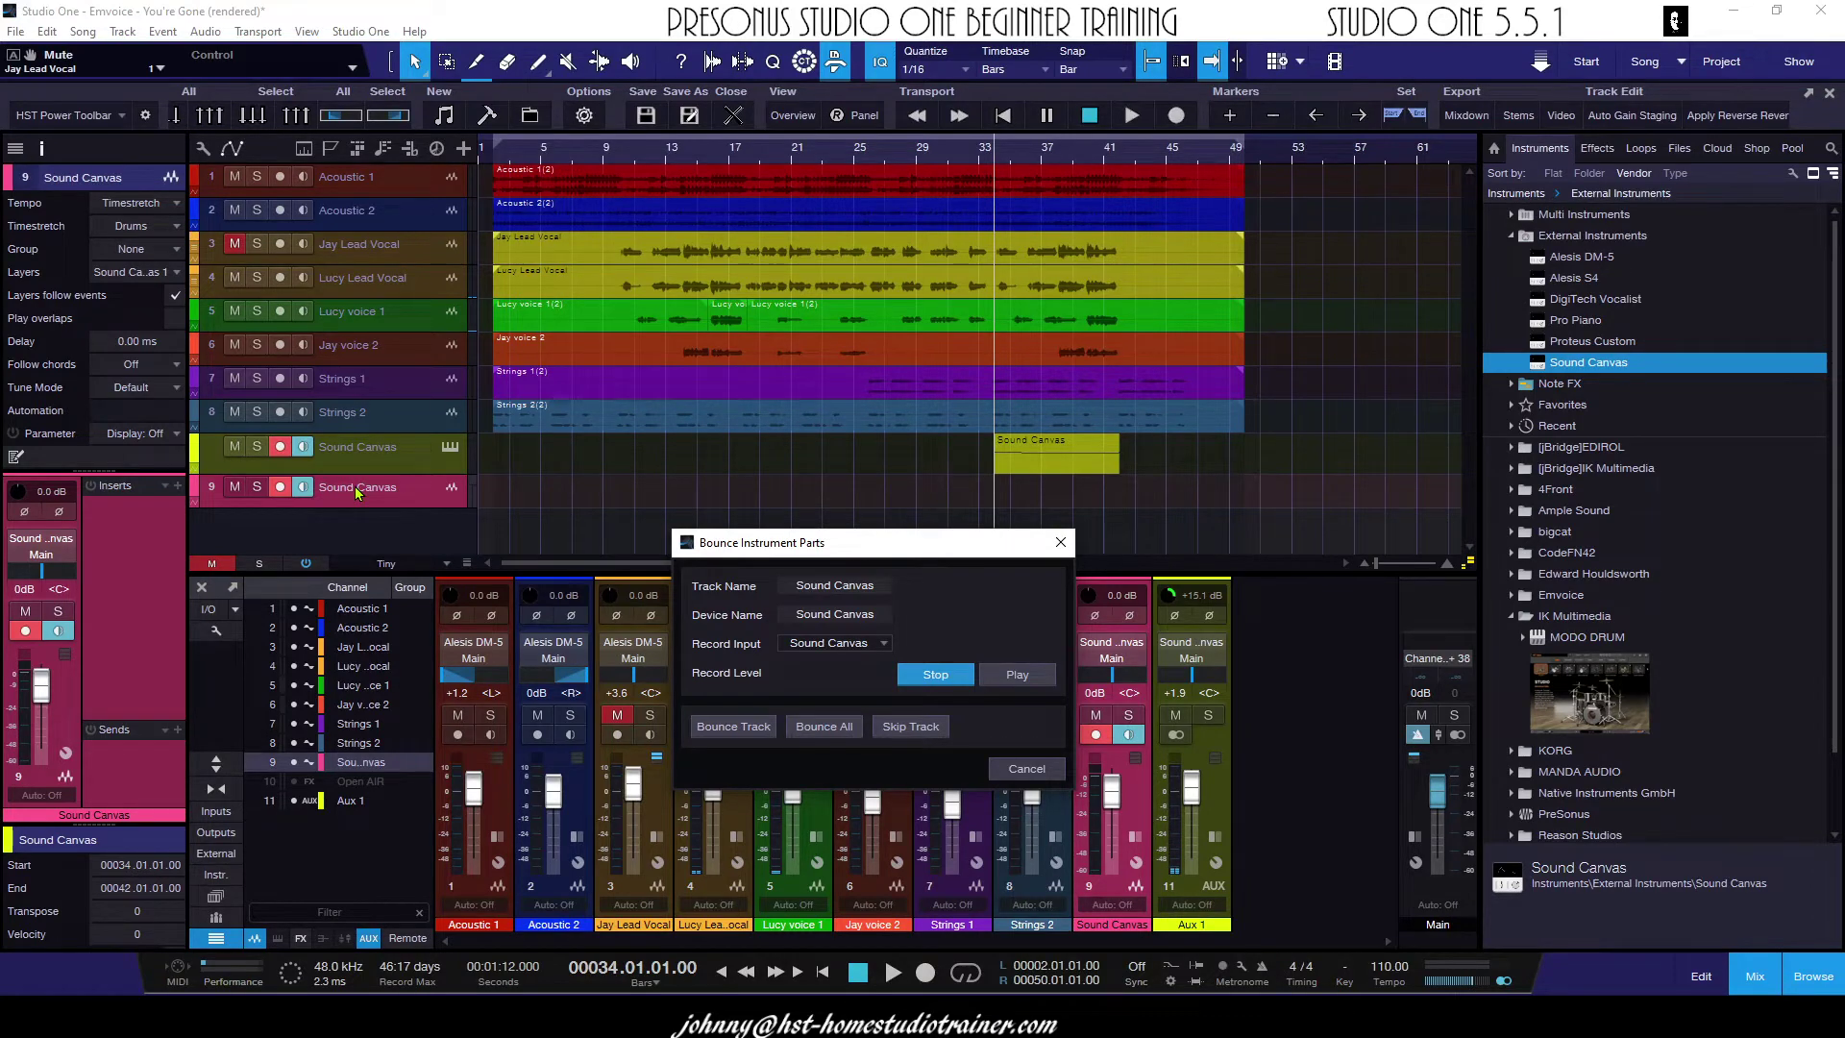
left_click(884, 644)
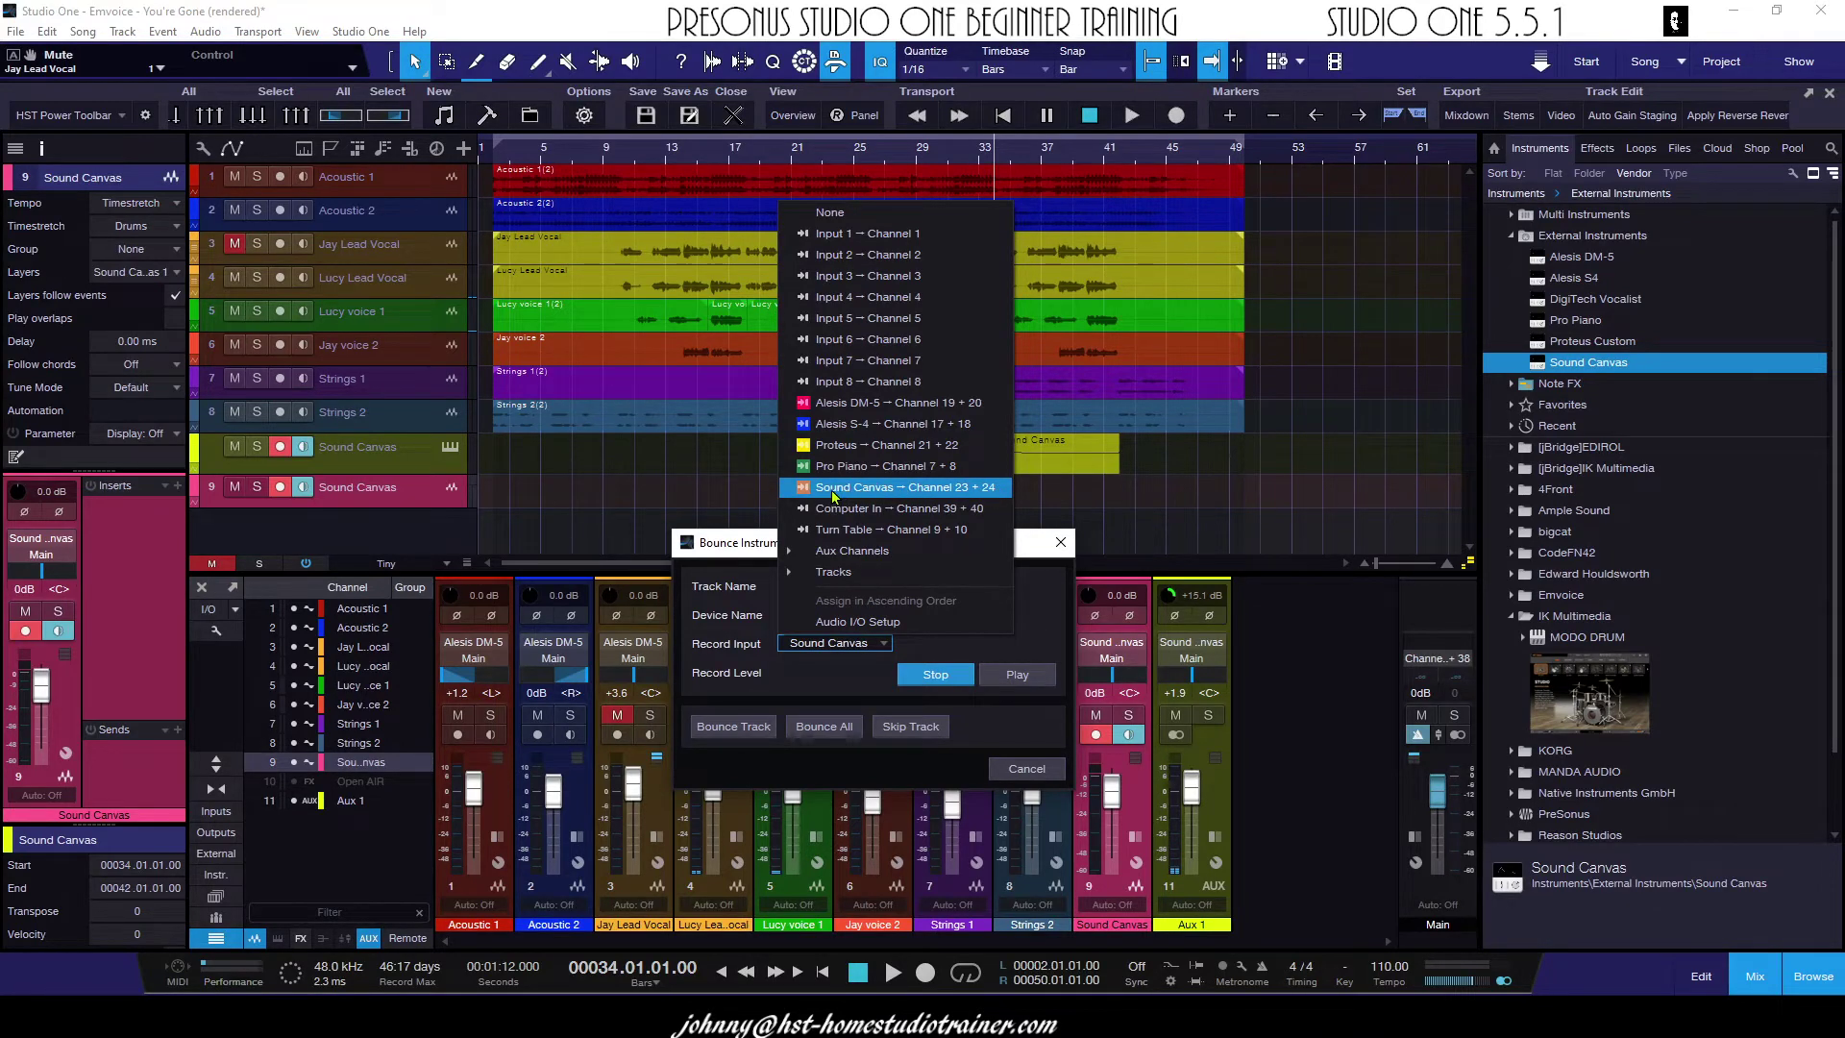
left_click(832, 491)
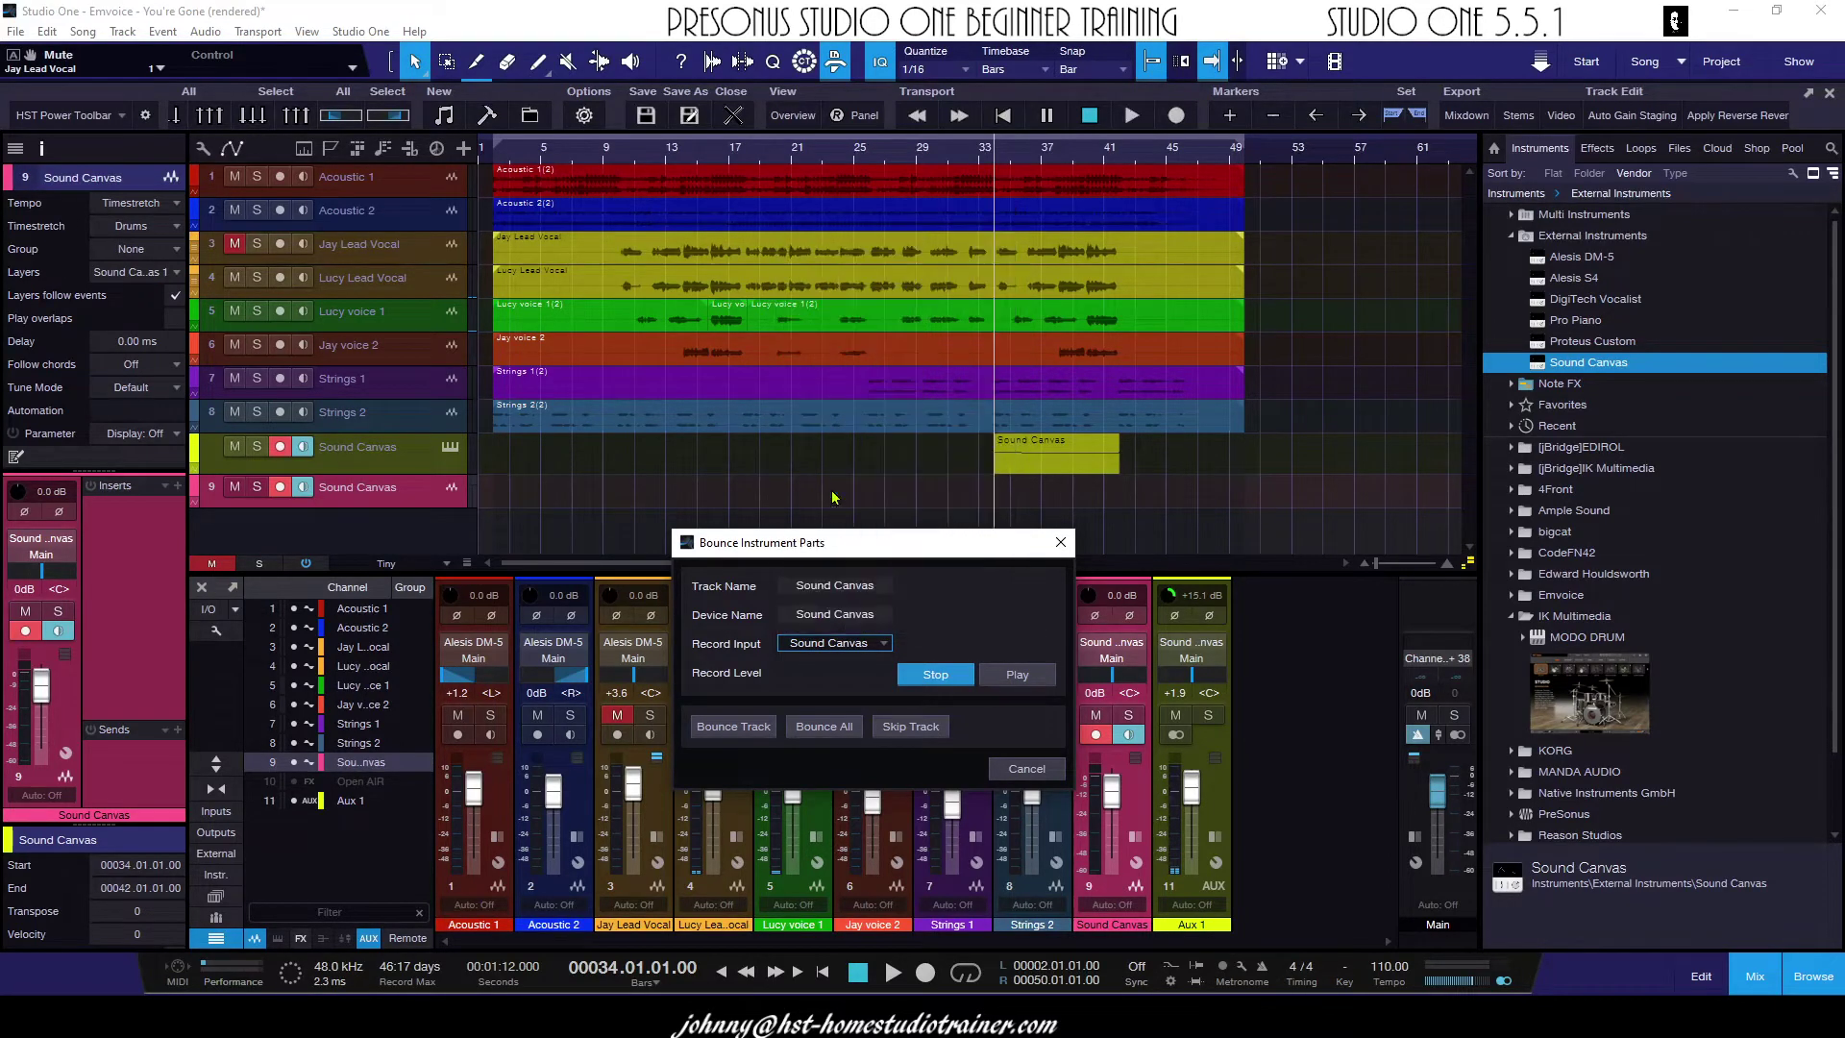
Check the incoming level with Play and Stop, then run Bounce All
left_click(1016, 676)
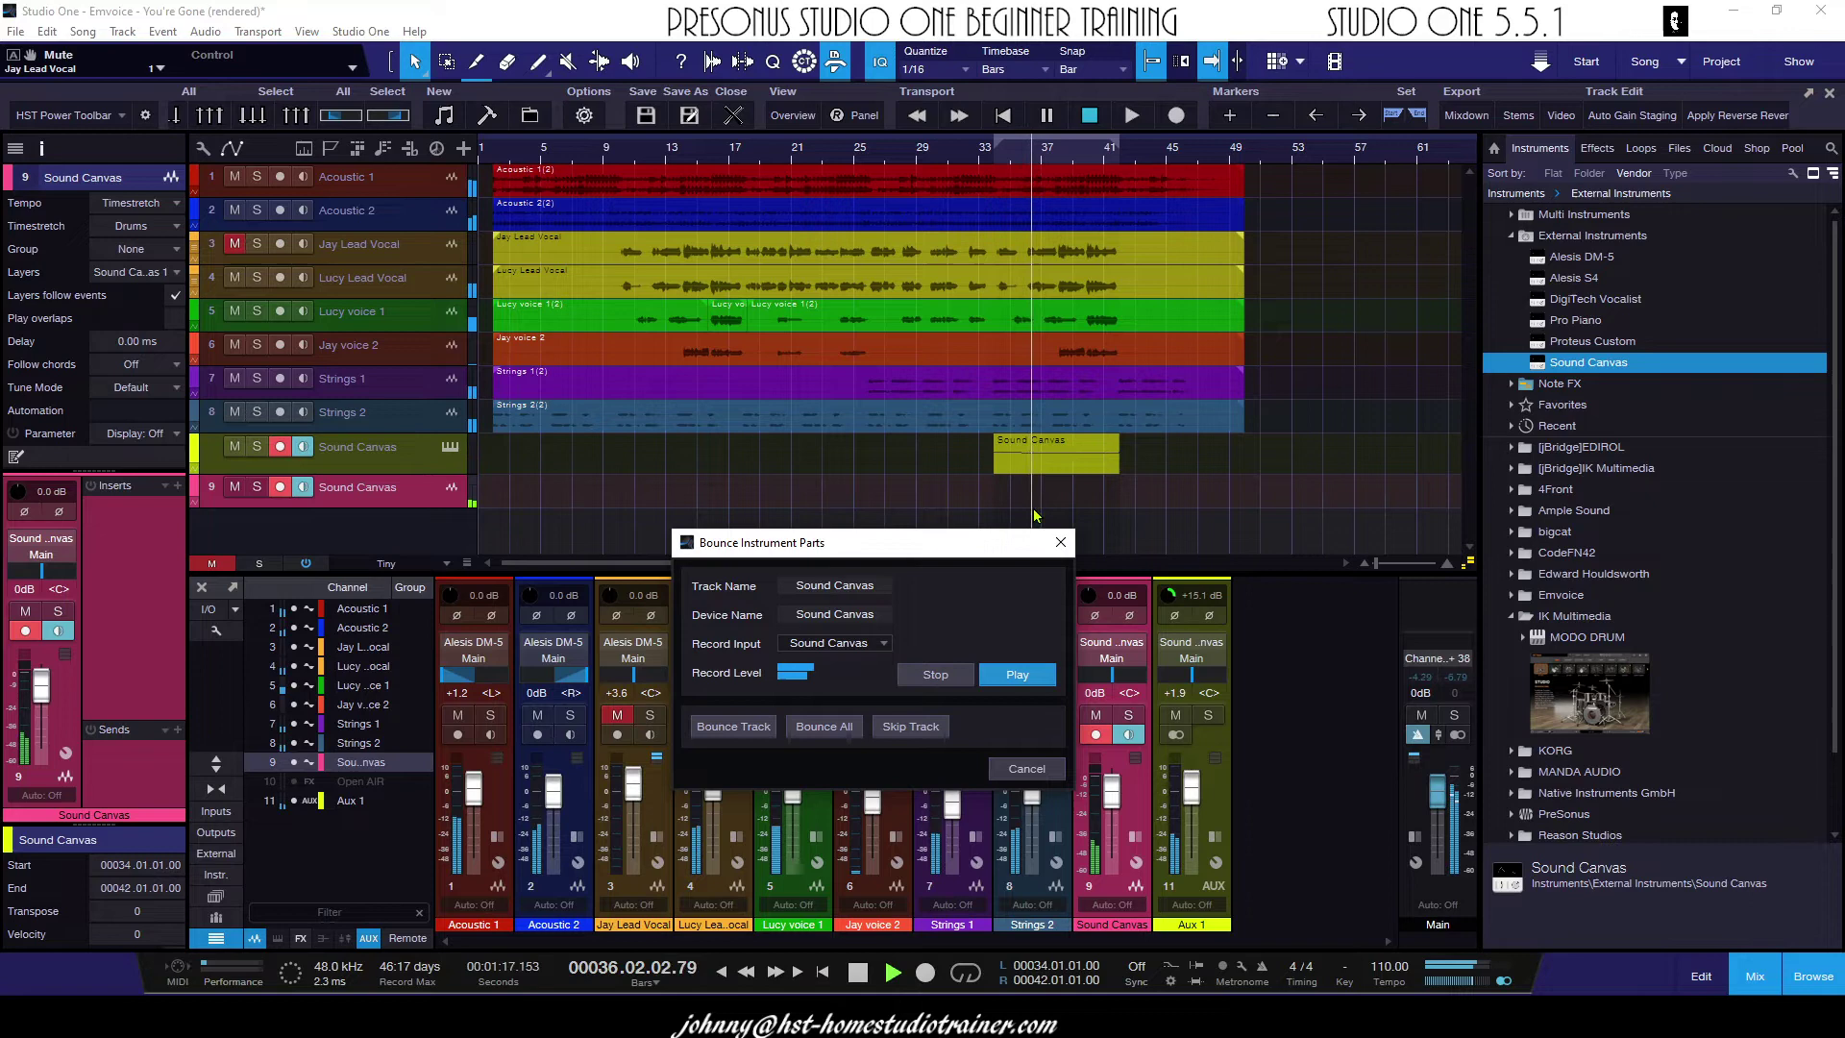
left_click(934, 675)
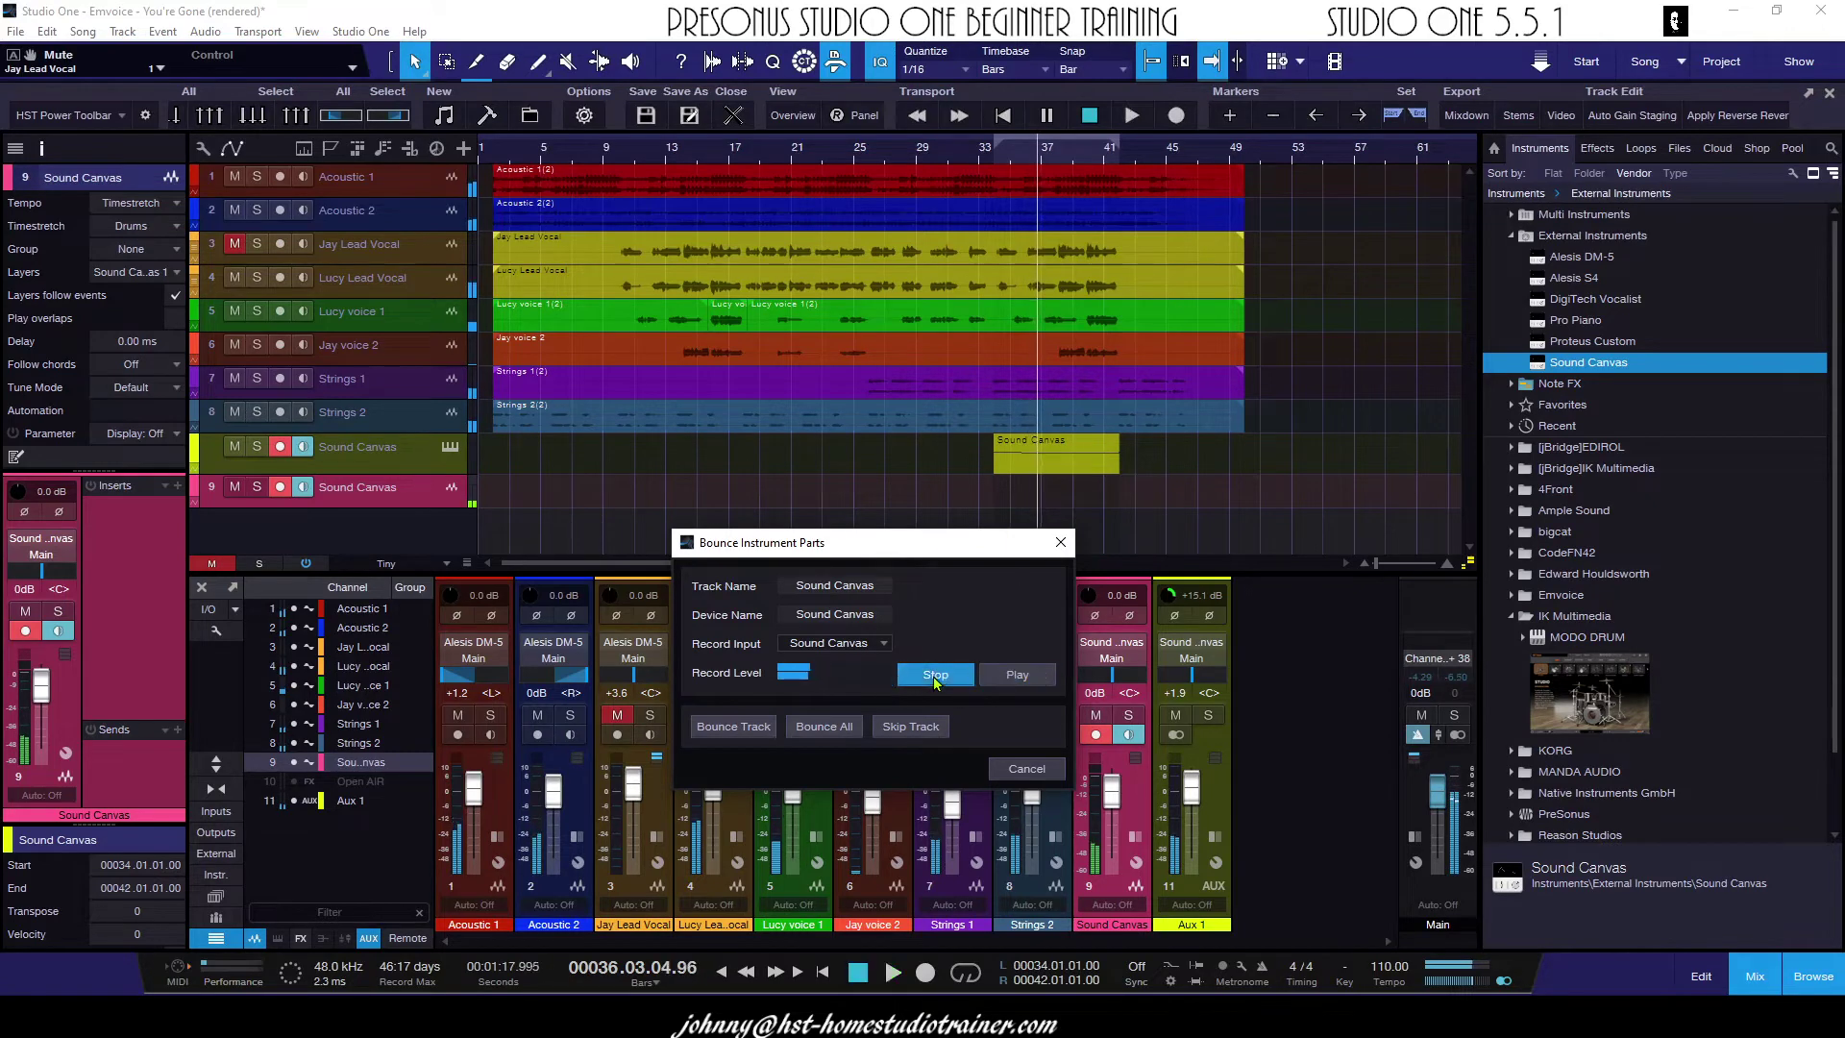
left_click(823, 728)
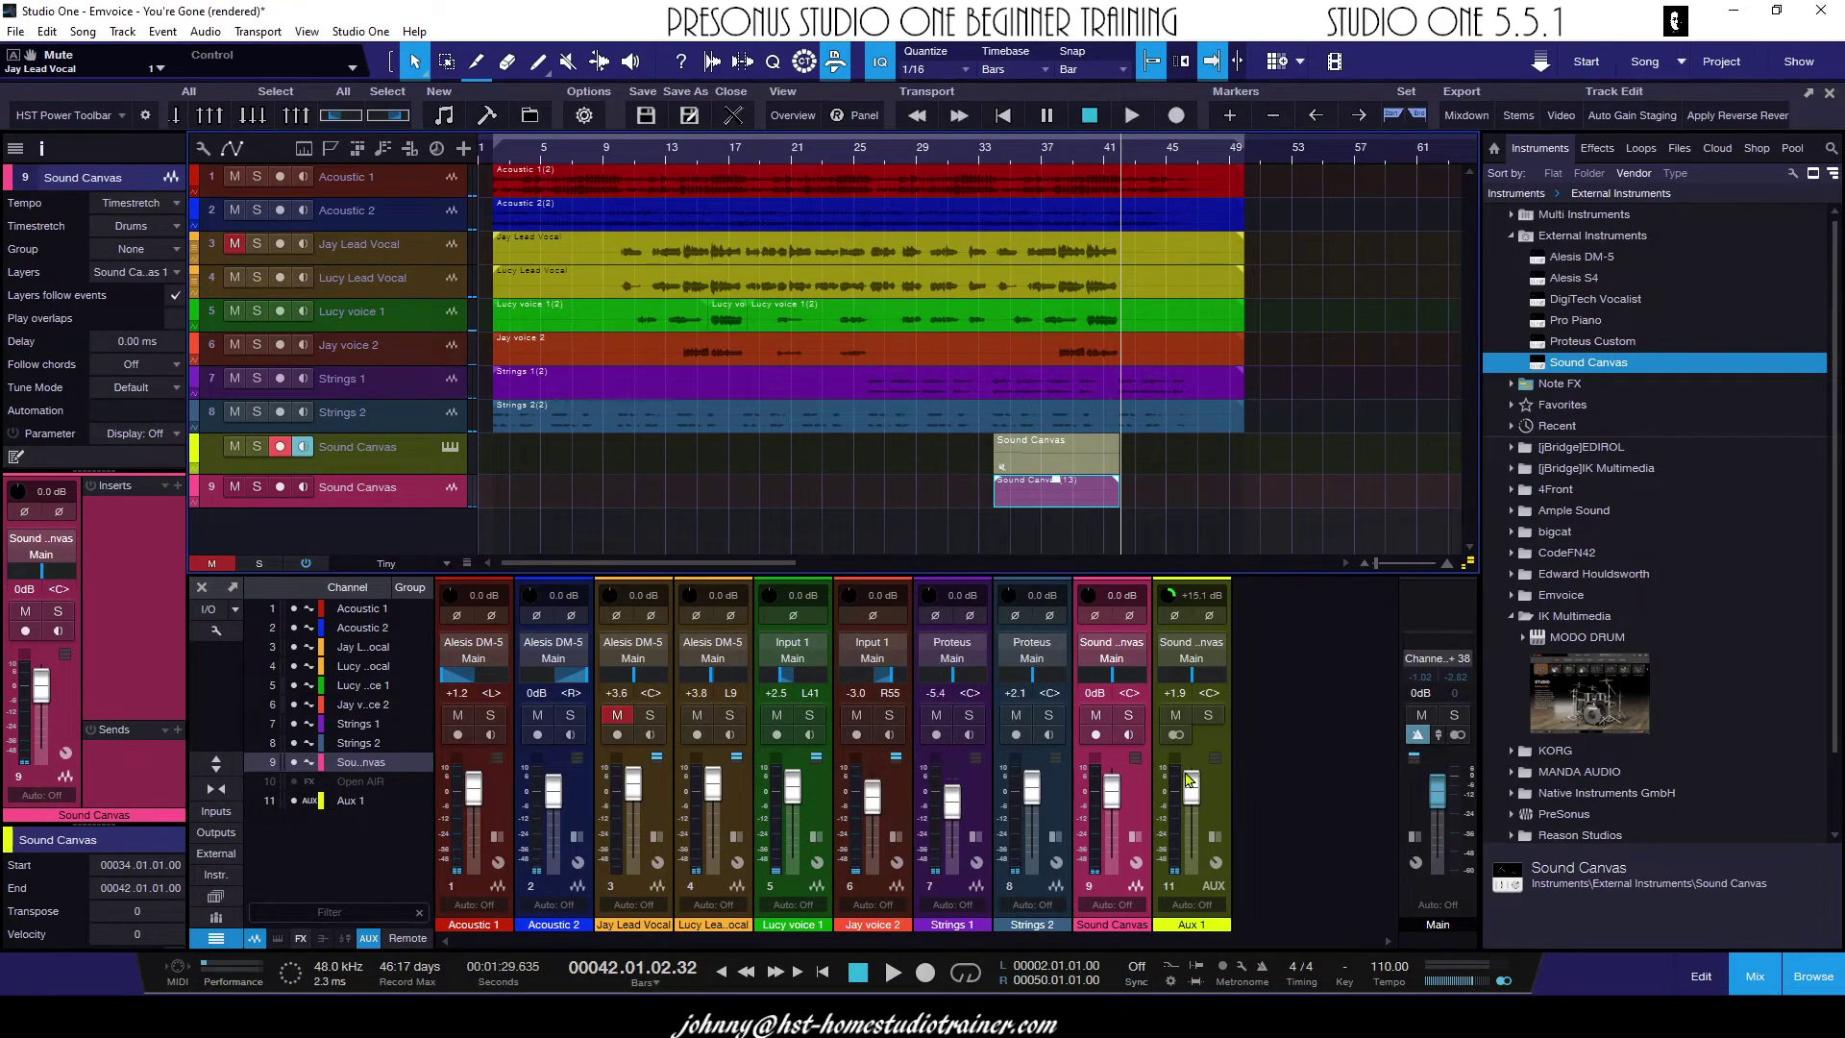
Play the bounced Sound Canvas audio soloed from bar 33, raising its fader from -28.4 to -1.0 dB
left_click(1069, 487)
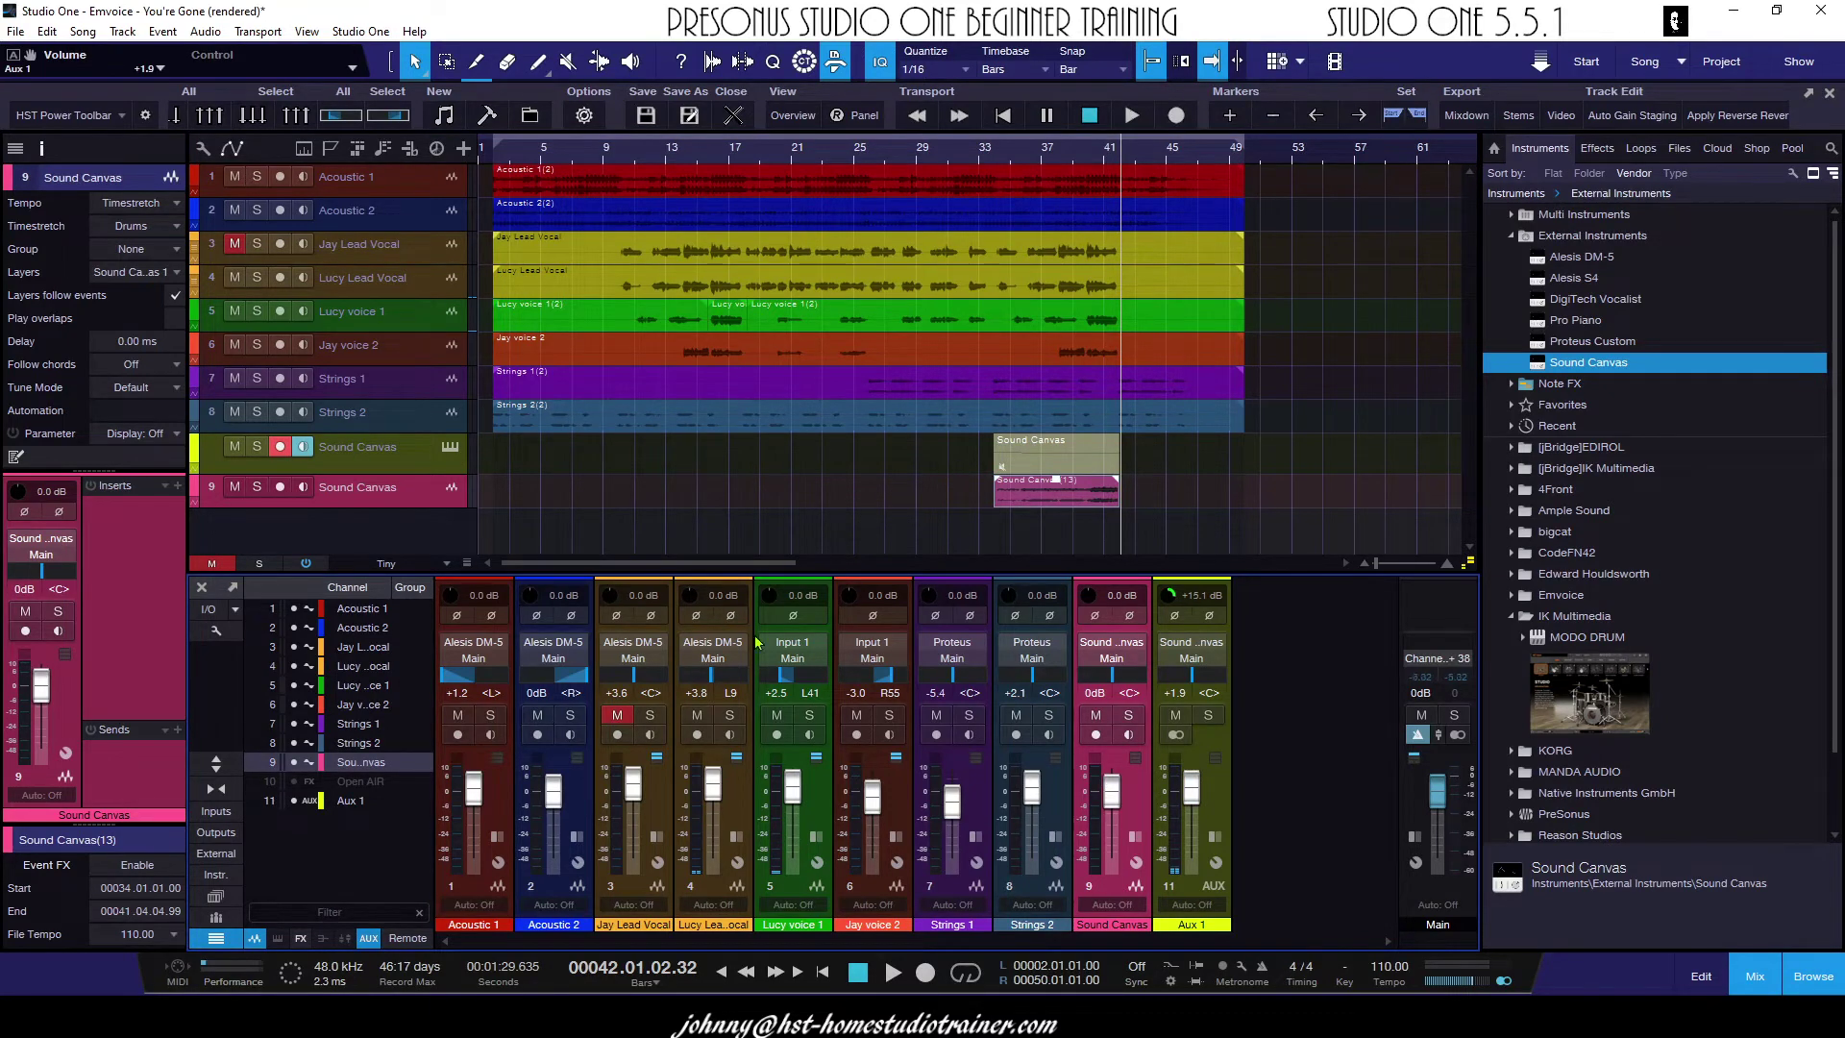
left_click_drag(1112, 790, 1112, 831)
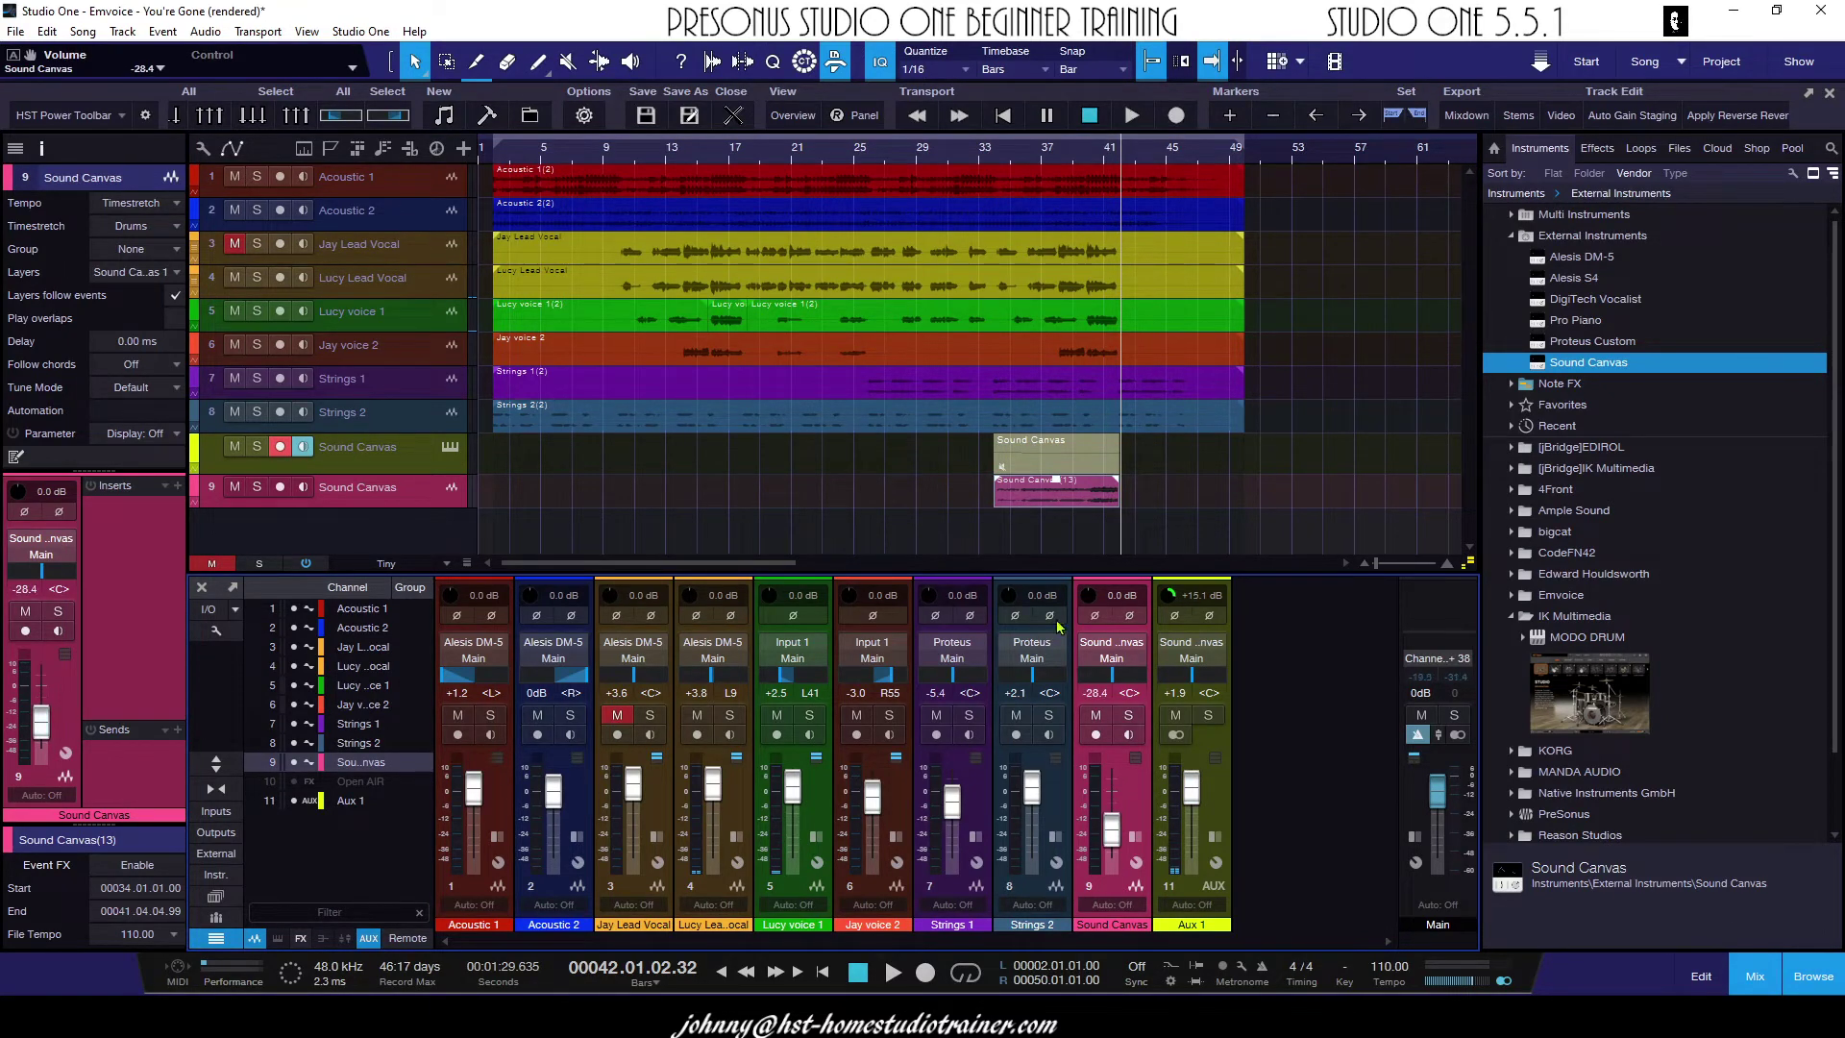
left_click(984, 154)
key("space")
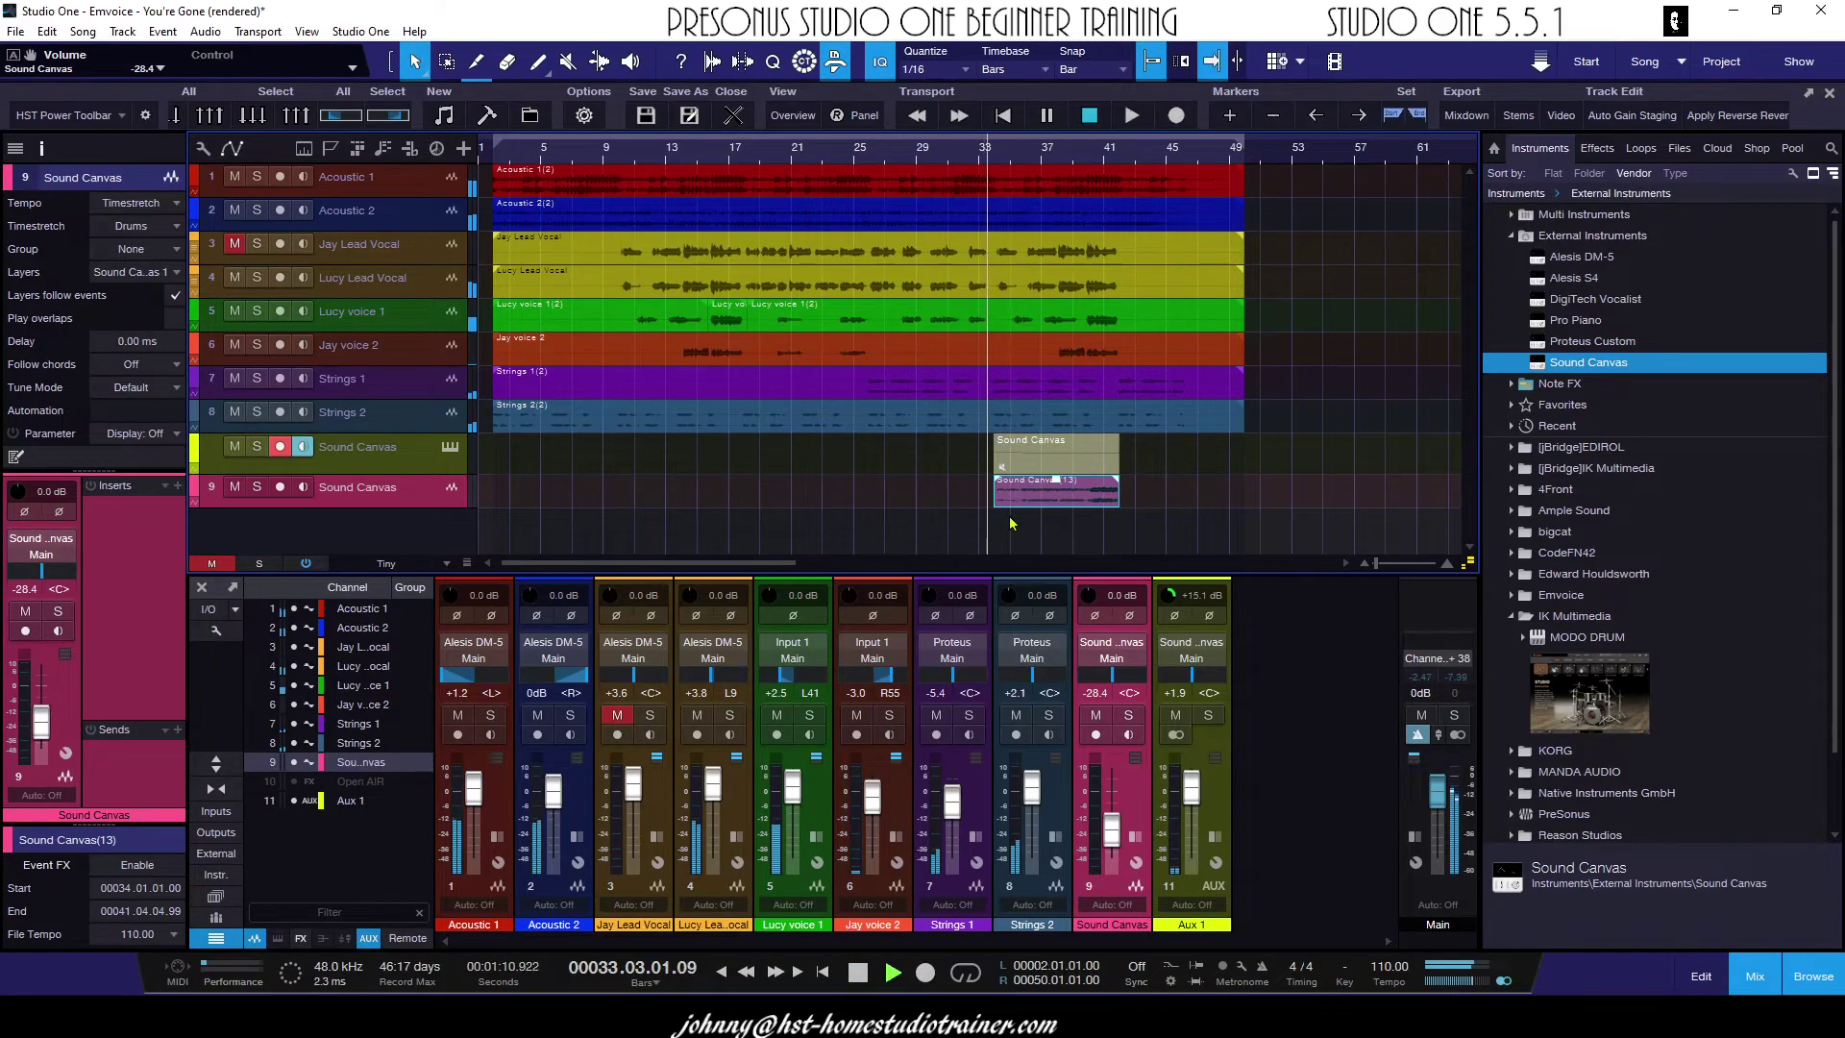
left_click(259, 491)
left_click_drag(1112, 832, 1112, 796)
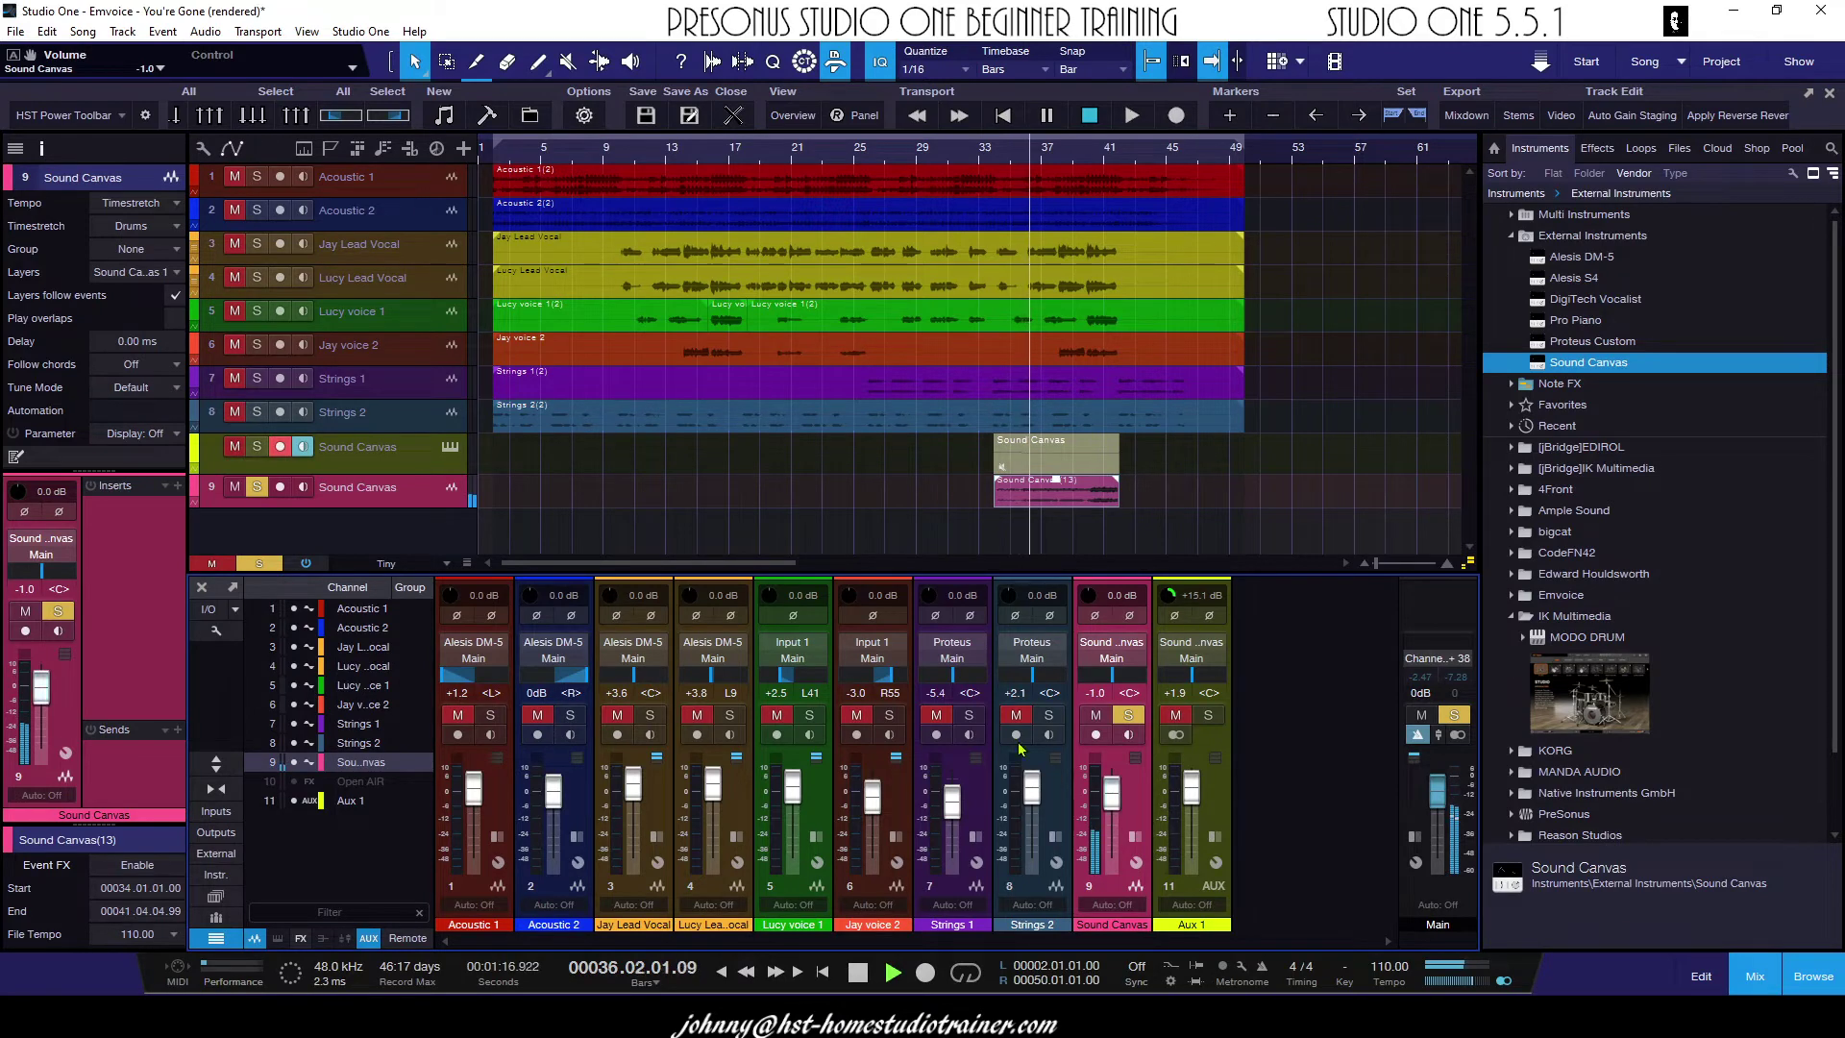
key("space")
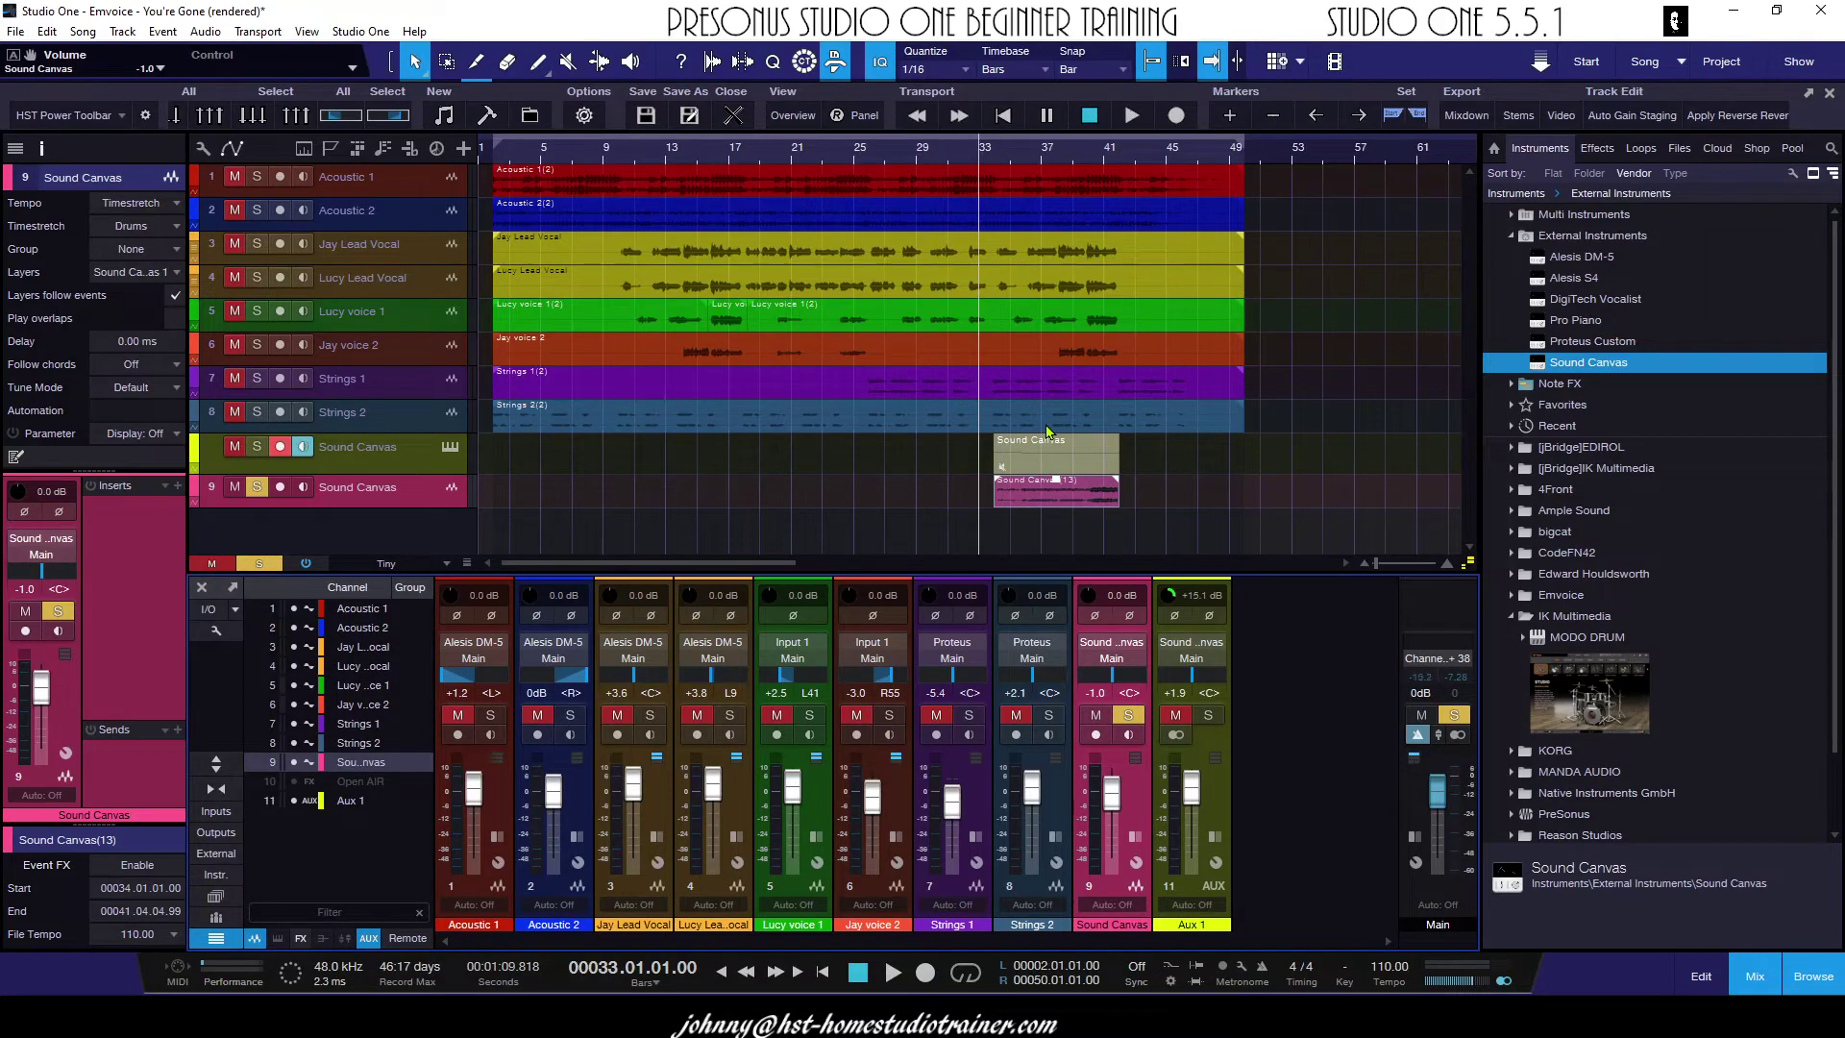
Hide the Sound Canvas instrument track, remove the Aux 1 channel, and turn on looping
right_click(413, 469)
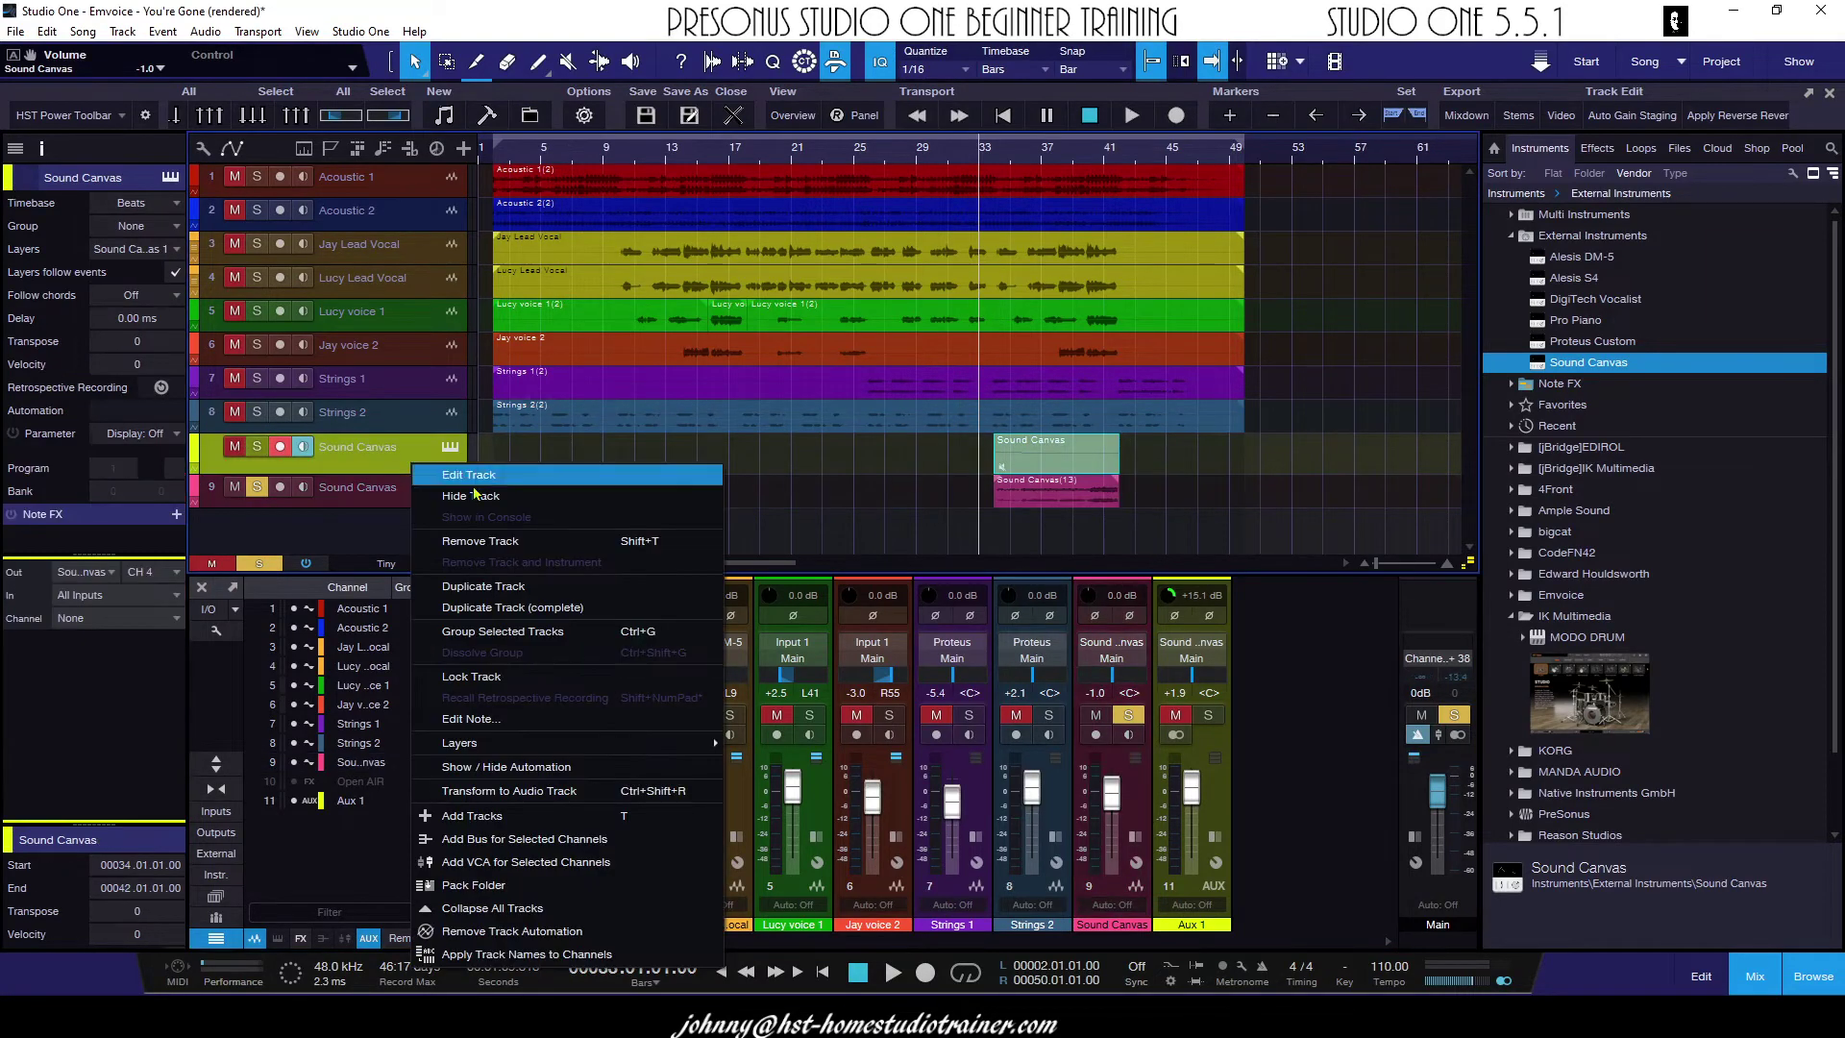
left_click(447, 502)
right_click(1223, 766)
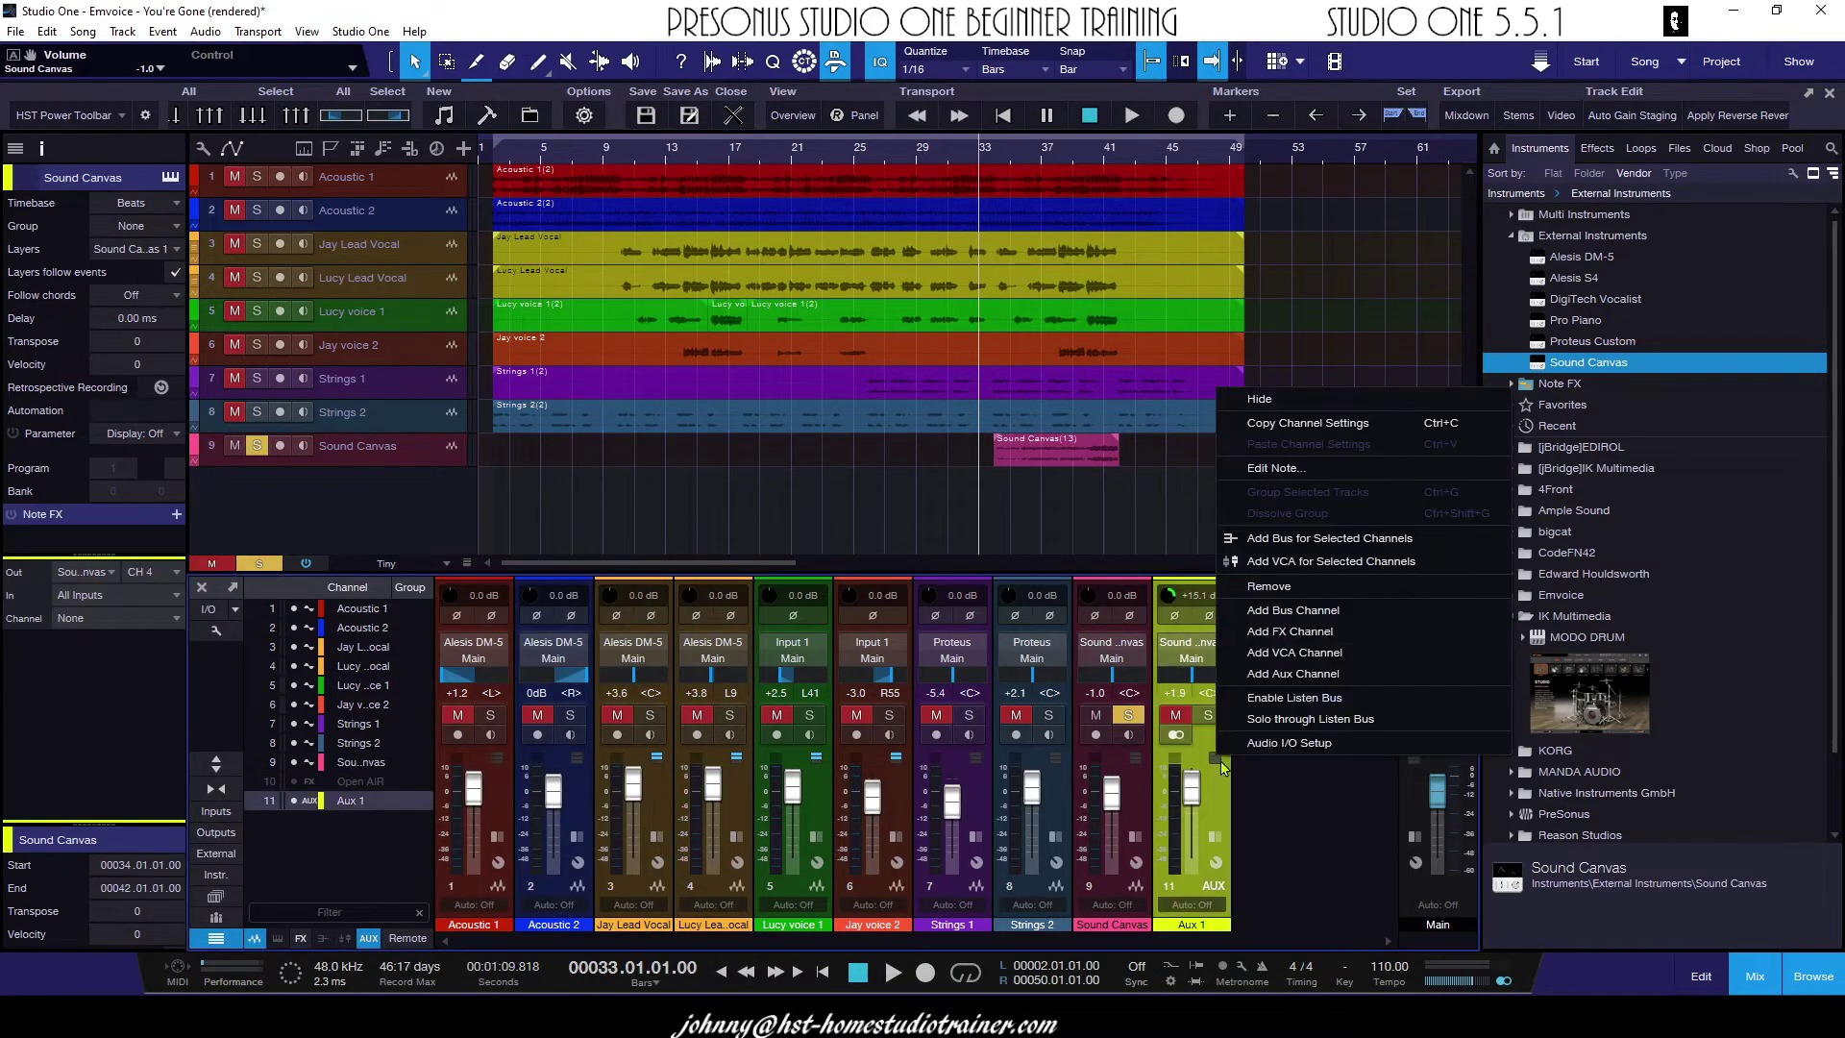
left_click(1288, 588)
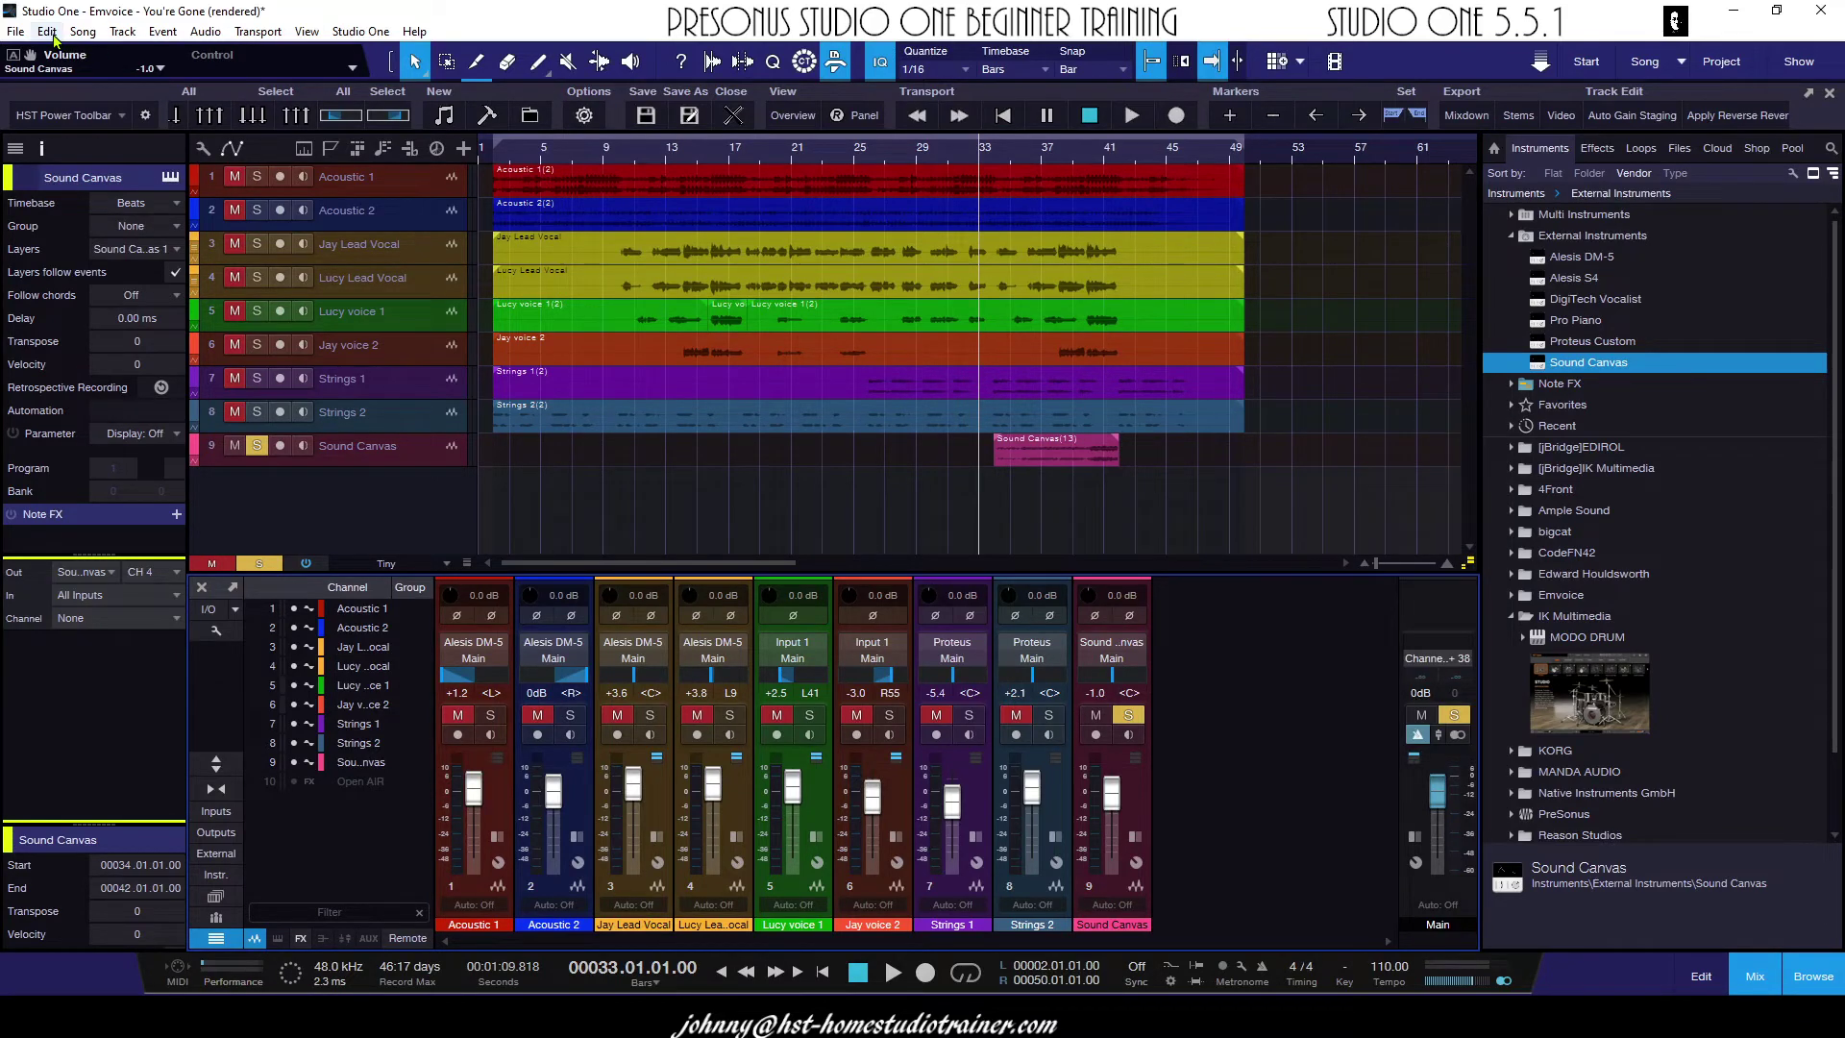
left_click(976, 977)
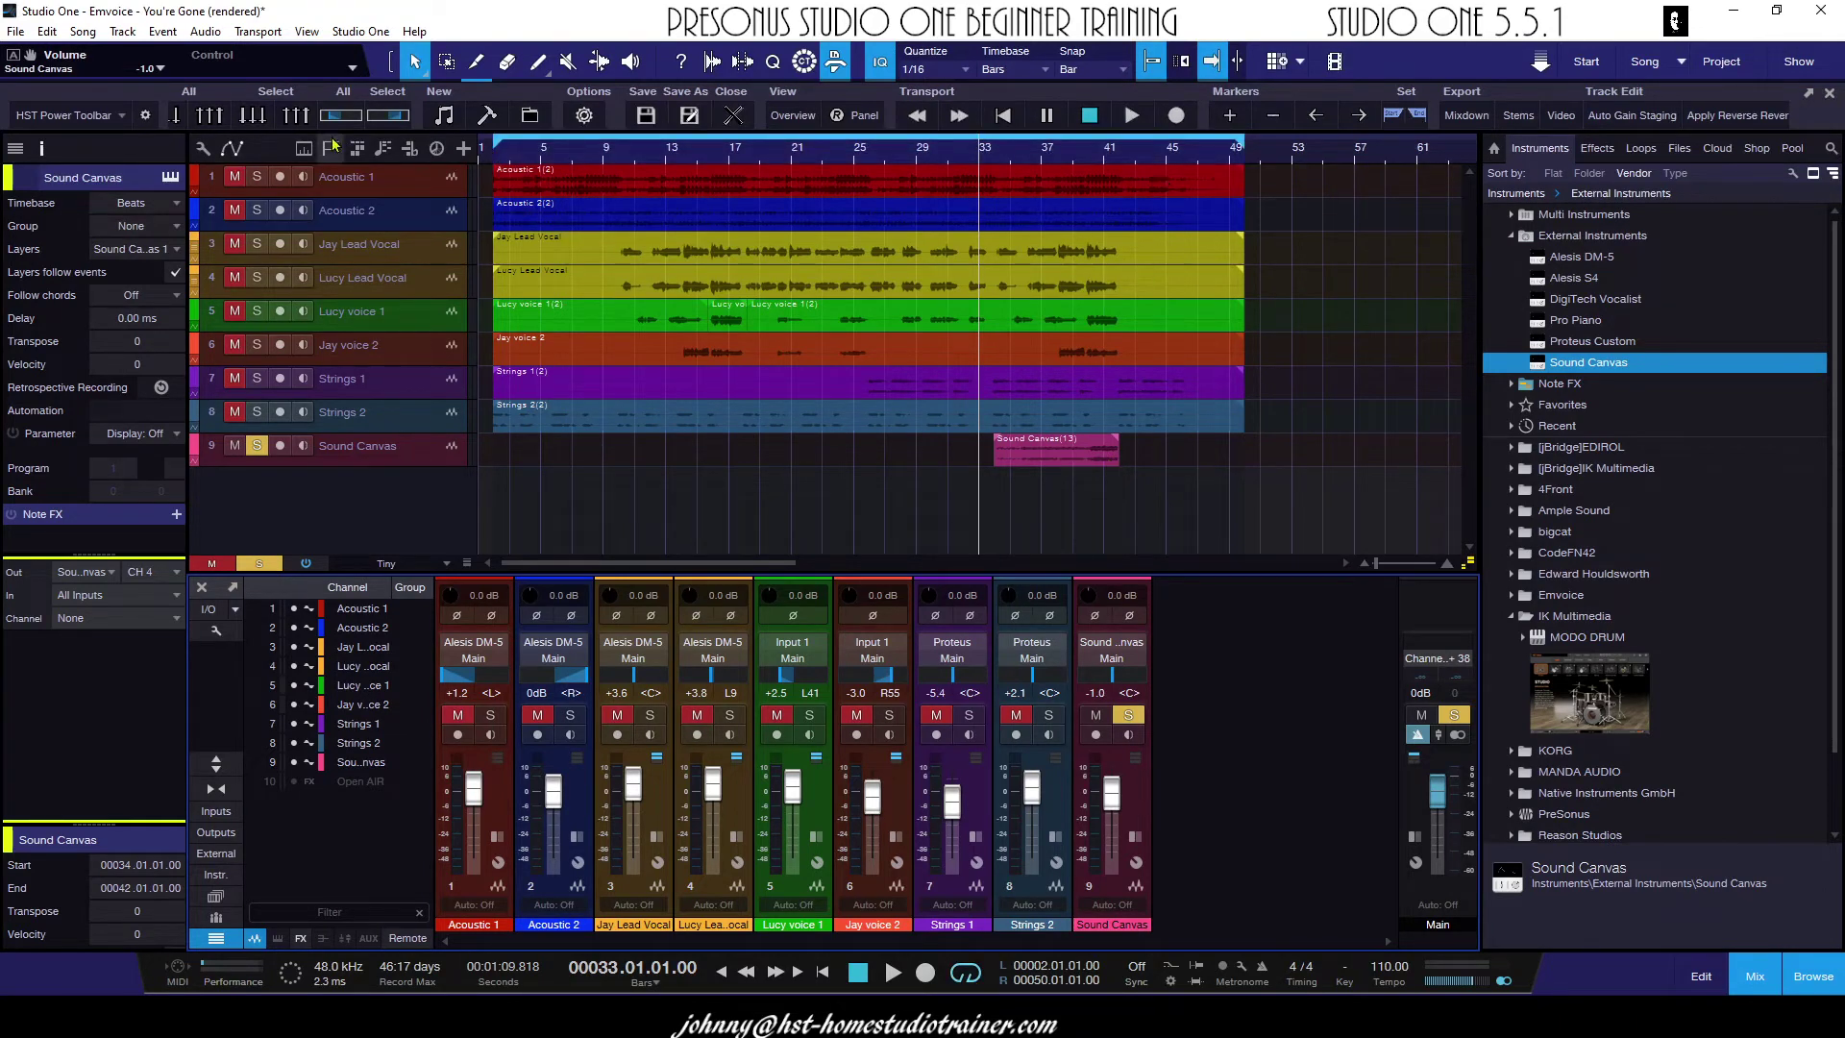
Reopen the Export Mixdown dialog (MP3, 320 kbps) from the Song menu and move it down-right
left_click(82, 32)
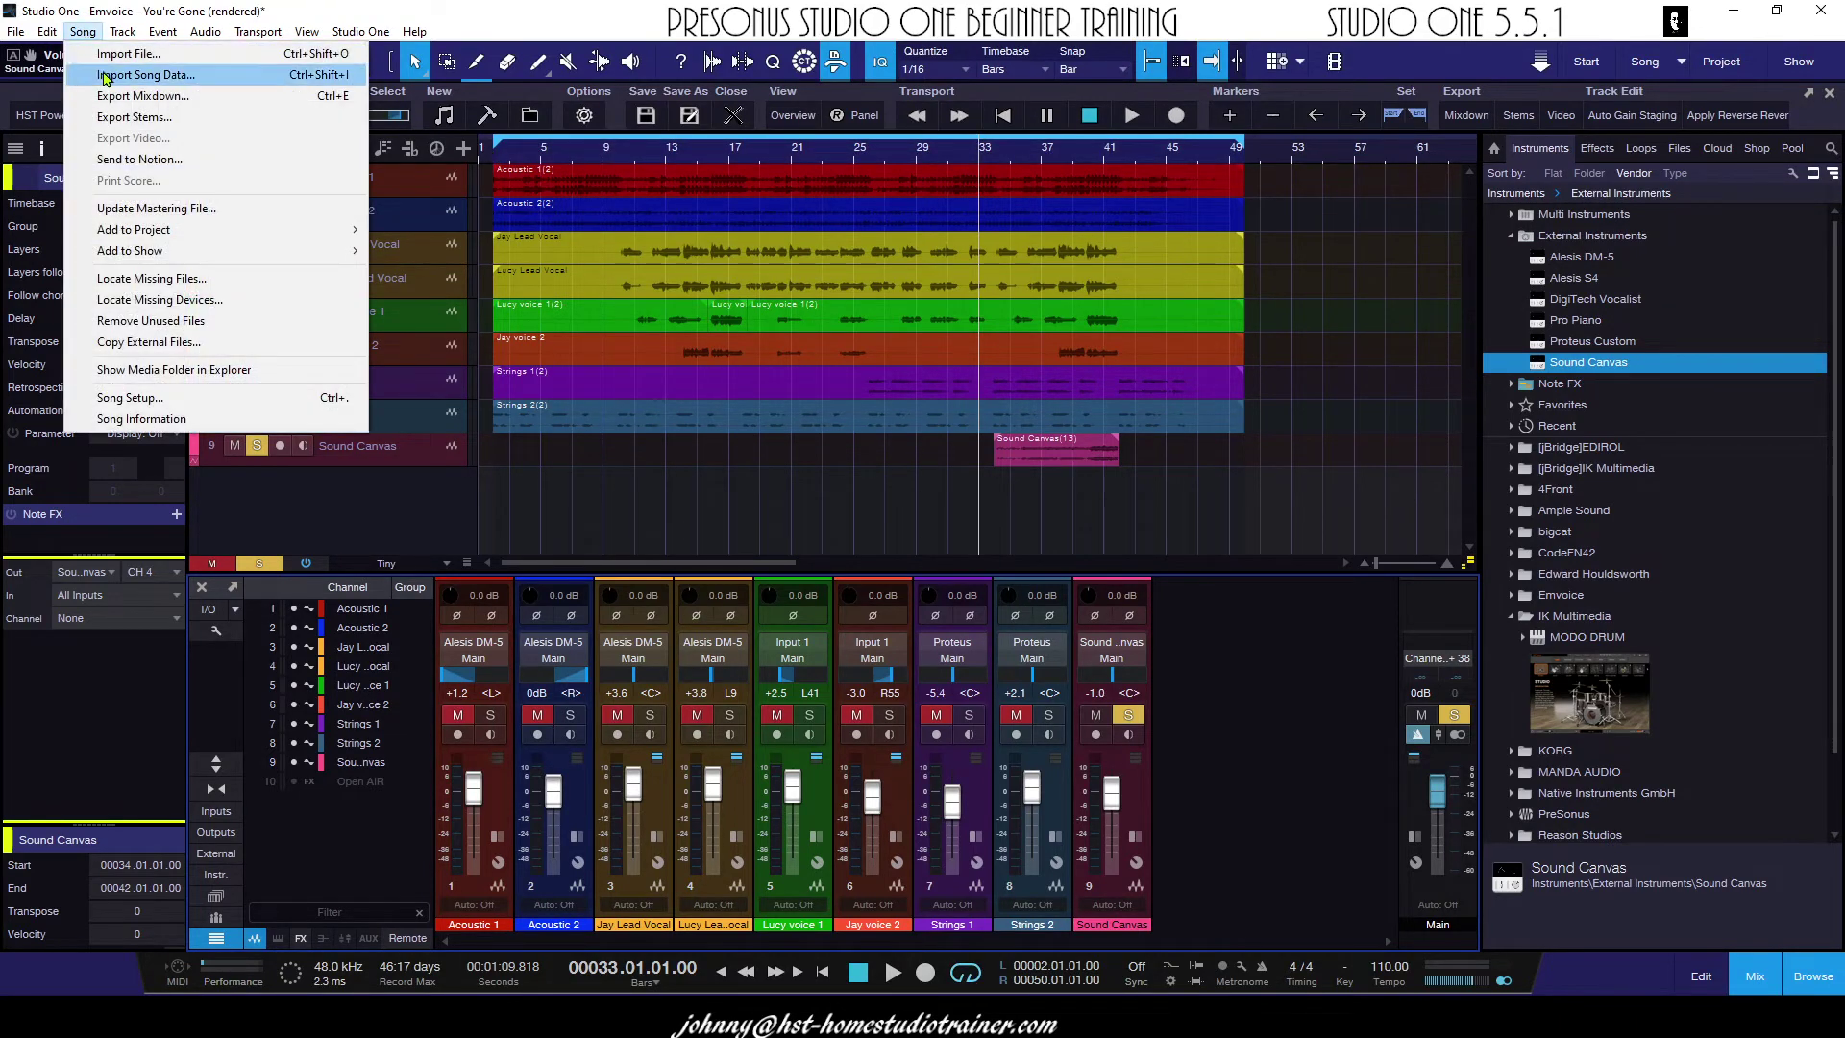
left_click(135, 97)
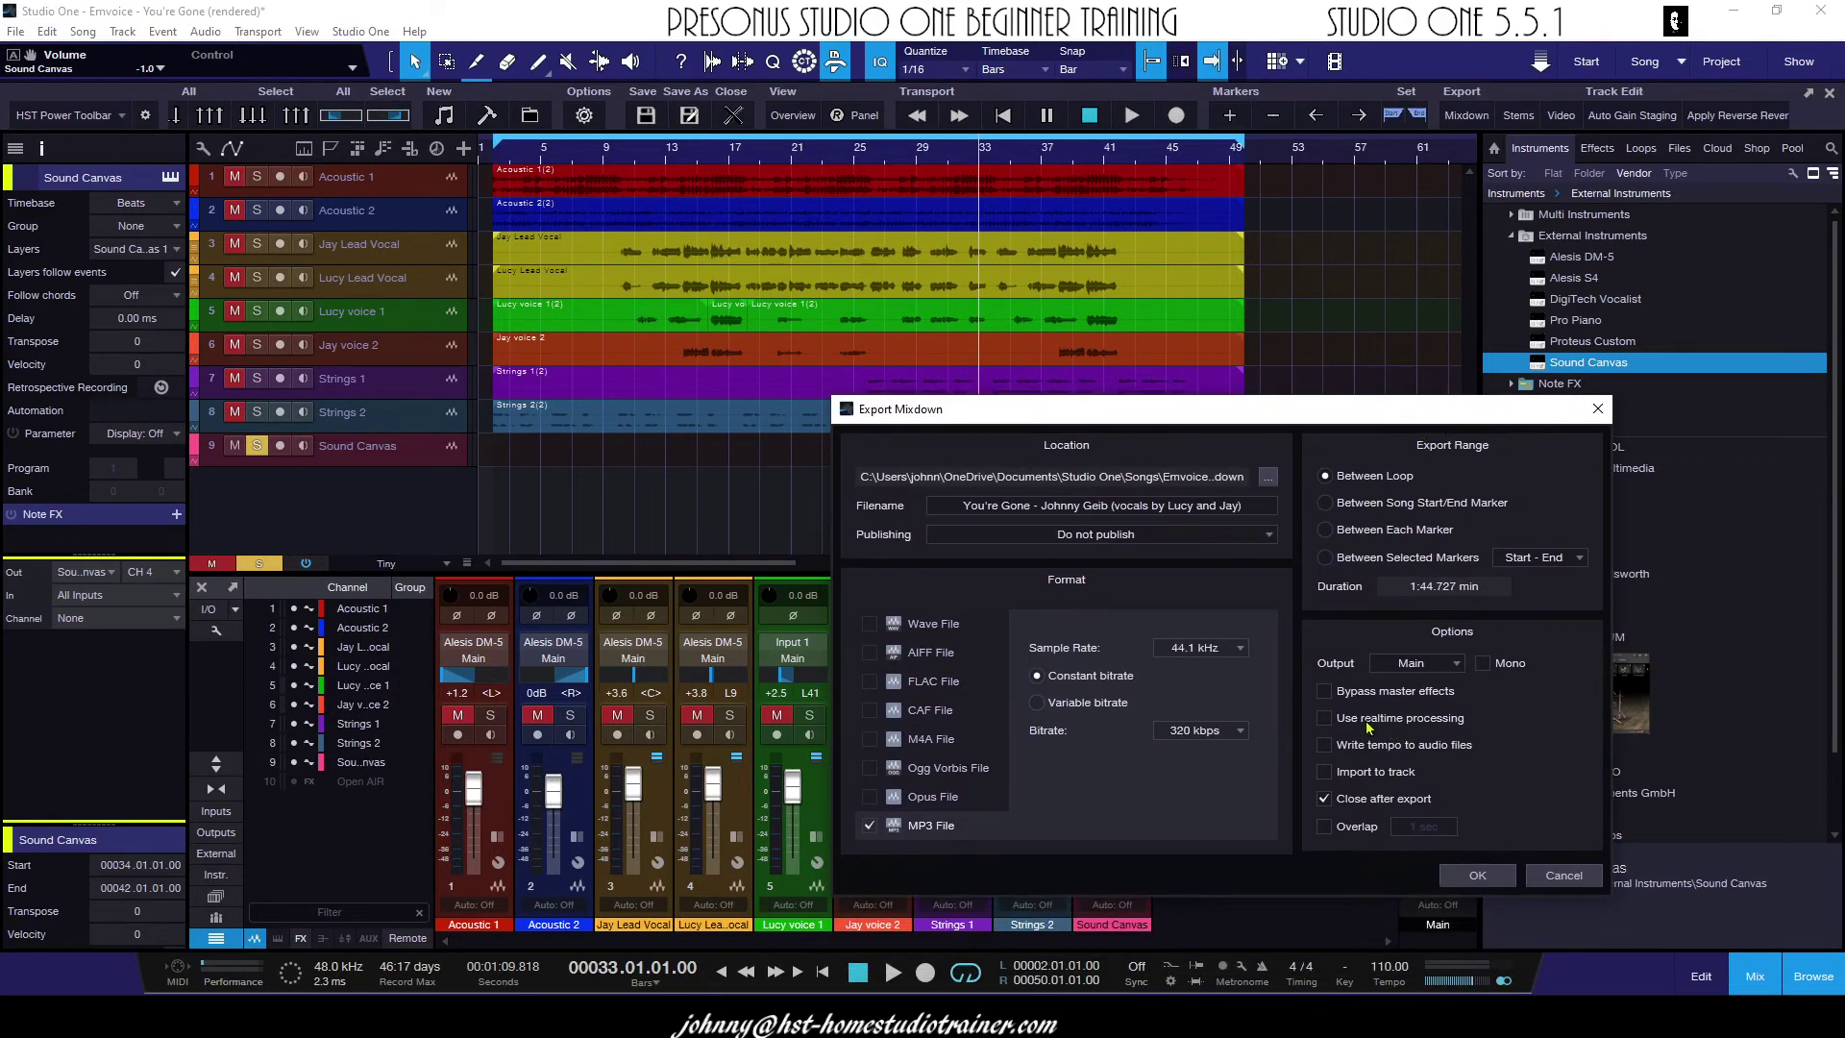
left_click_drag(1300, 412, 1352, 501)
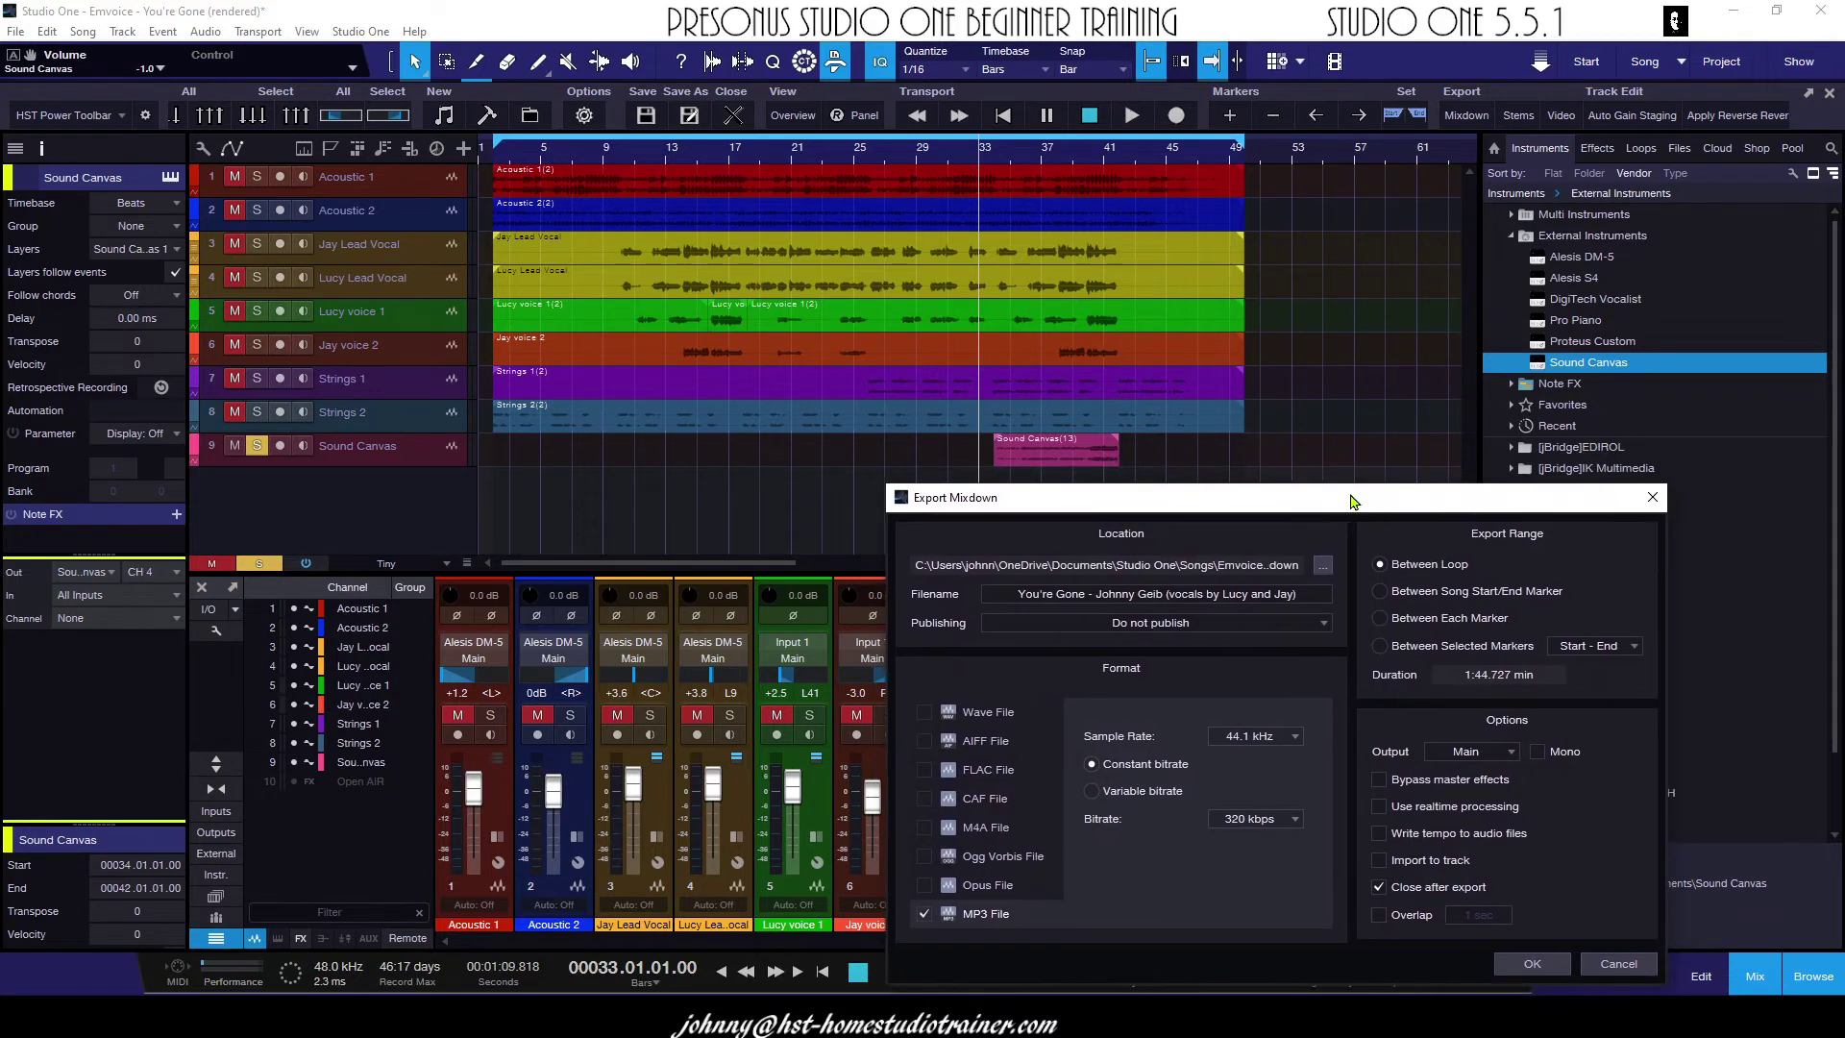